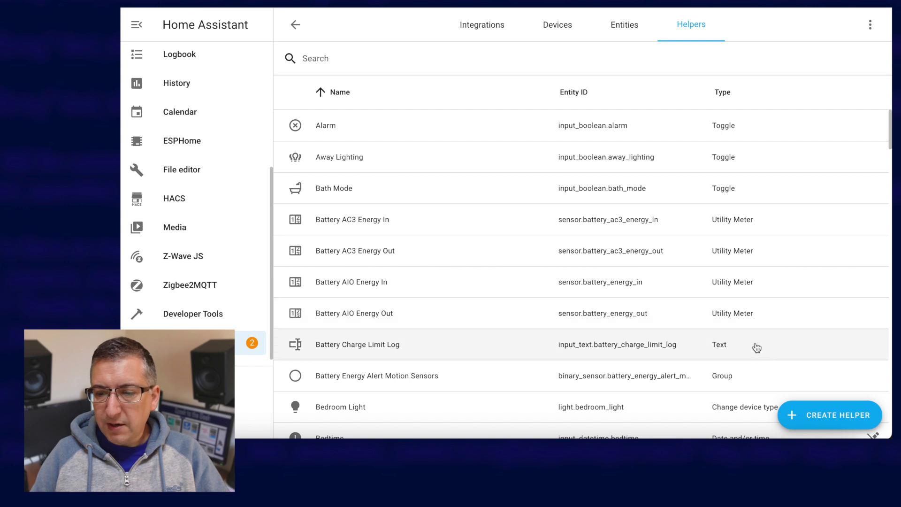
Step: Create a date/time helper named DFS End Time that takes only a time as input
click(829, 415)
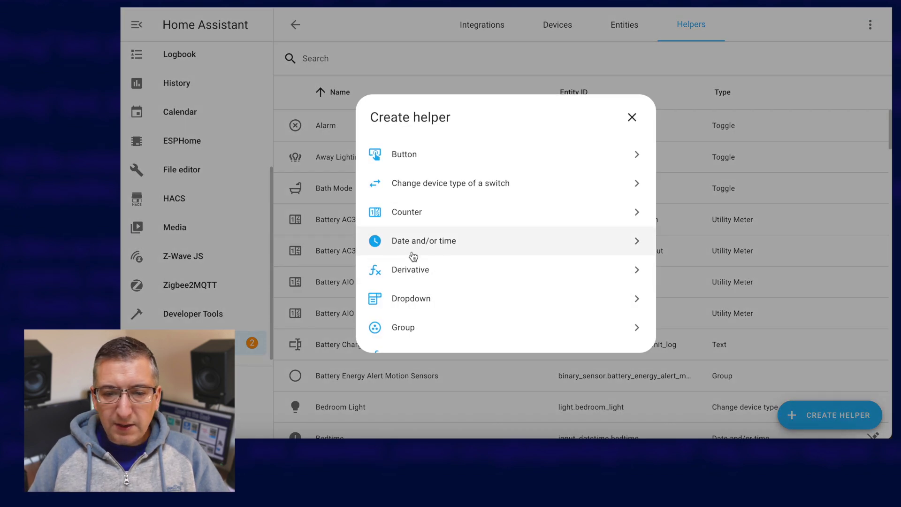
click(412, 249)
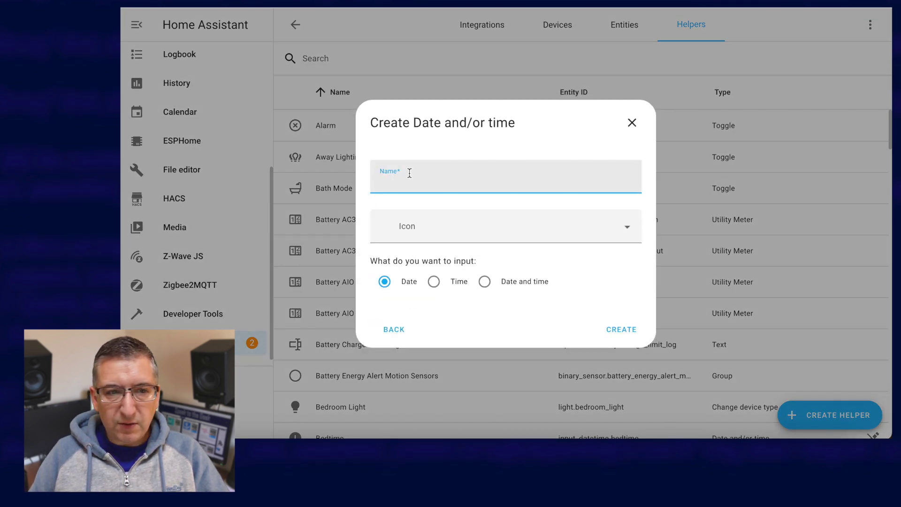
text(DFS )
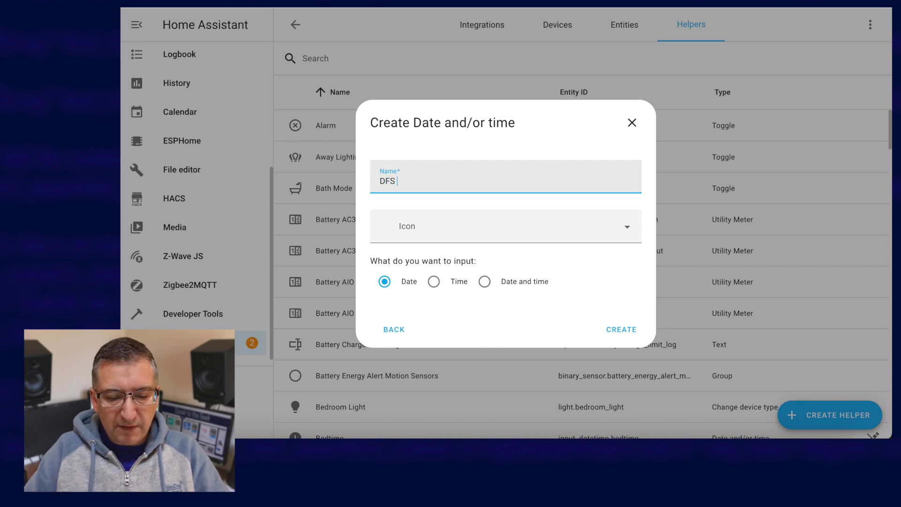
text(End Time)
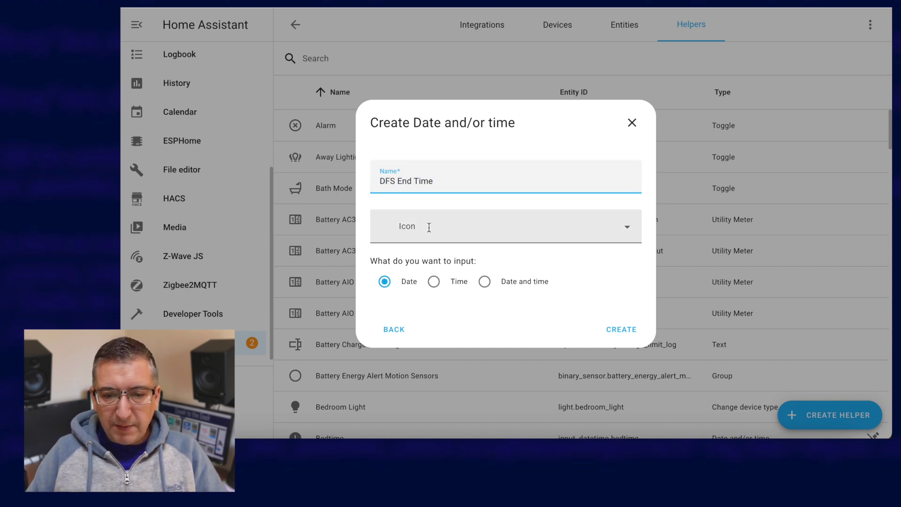
click(434, 284)
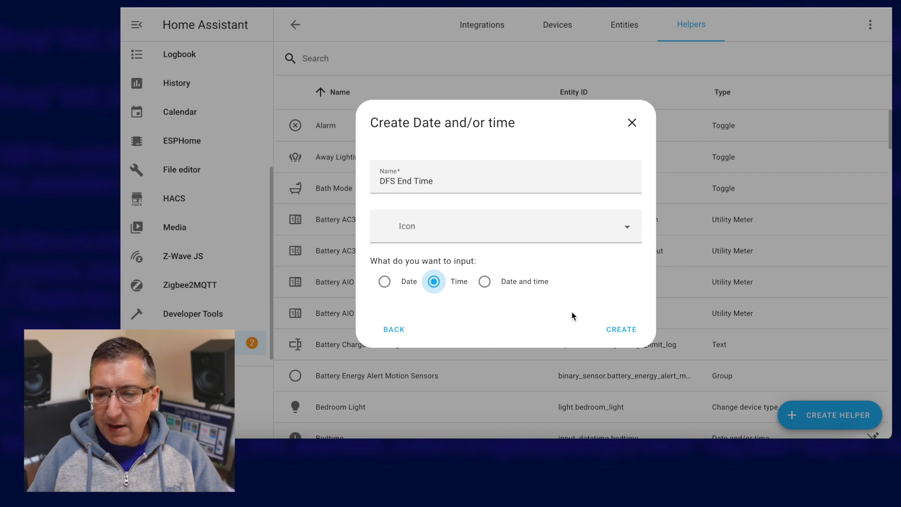
click(619, 330)
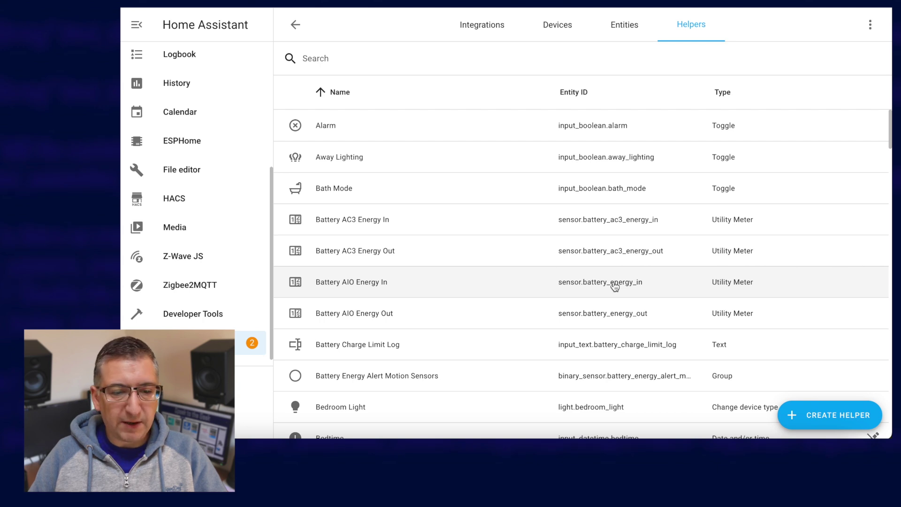
click(182, 343)
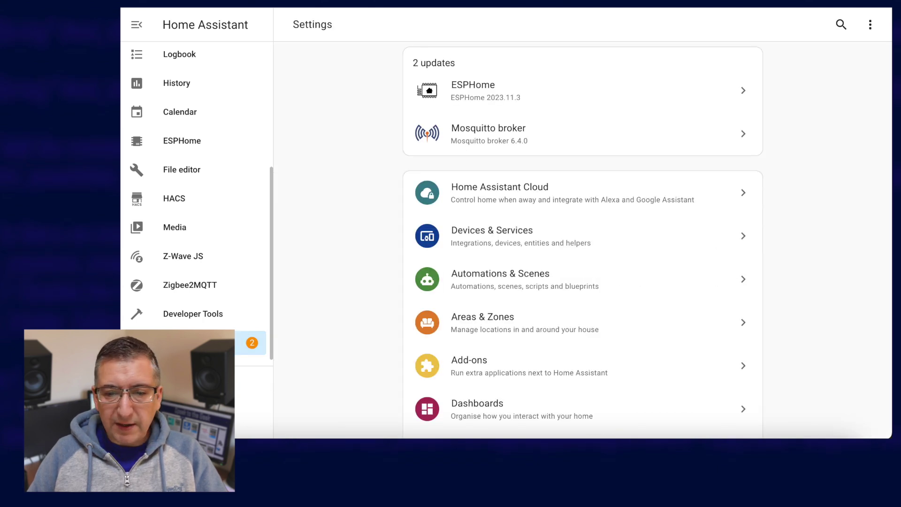
click(503, 280)
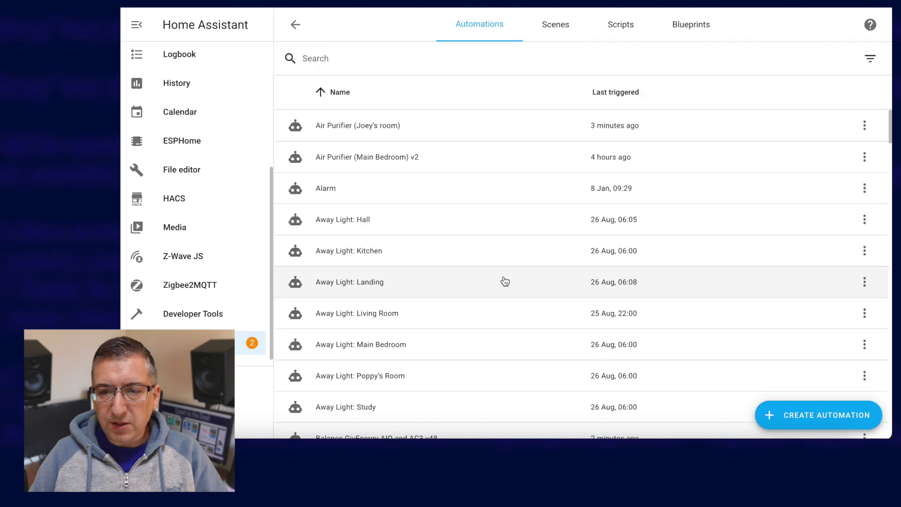
click(704, 35)
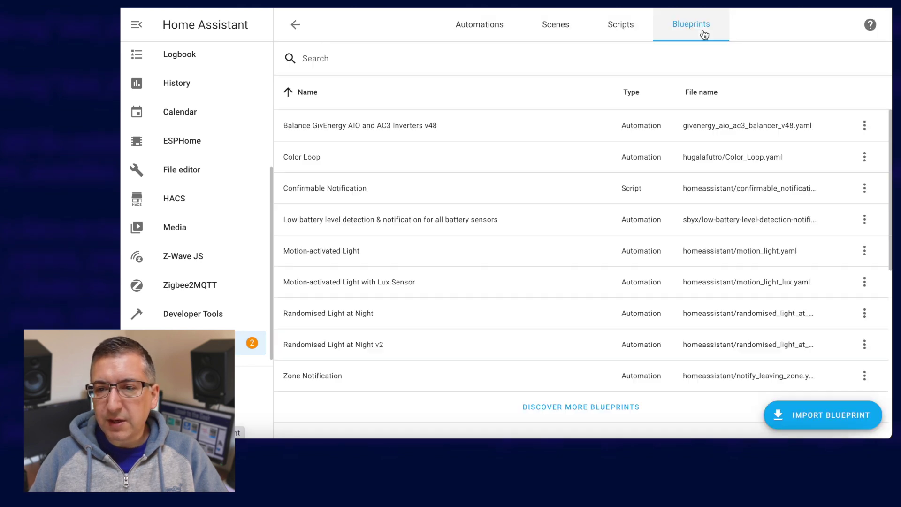
click(829, 416)
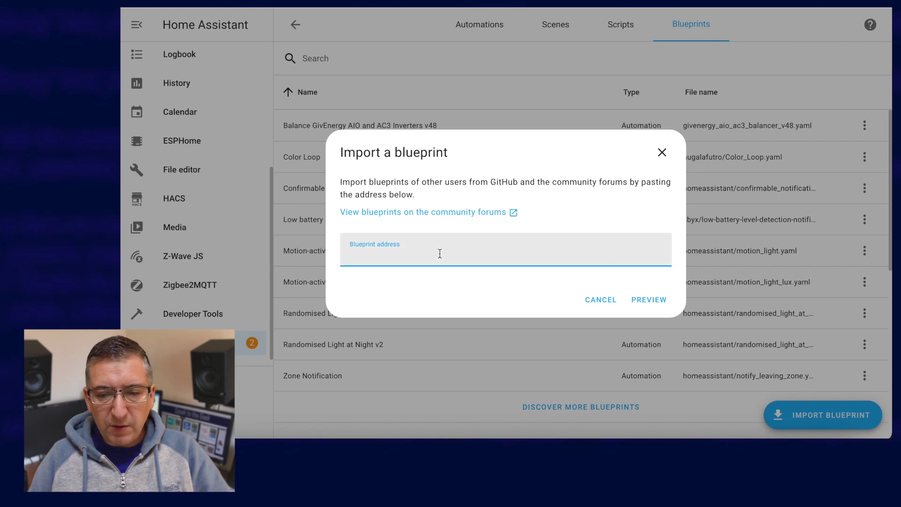
text(https://github.com/sOckhamSter/homeassistant-blueprints/blob/main/givenergy_dfs_2023.yaml)
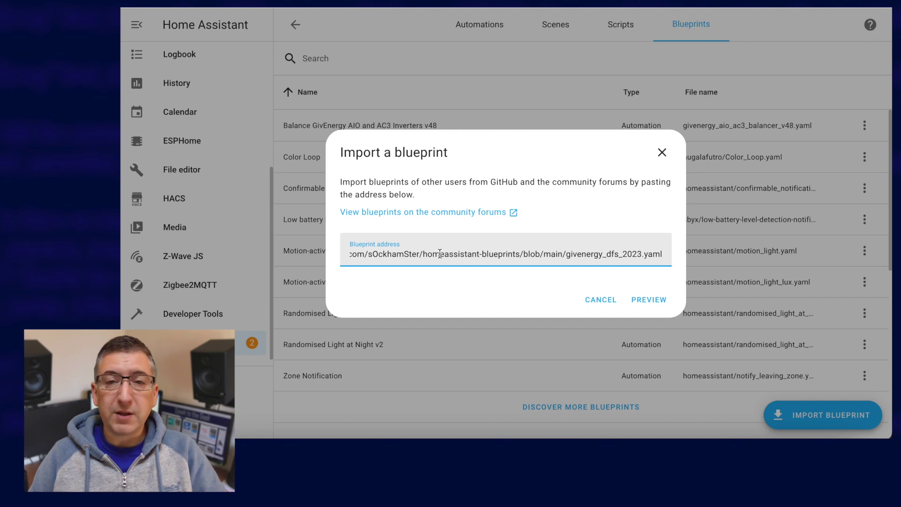
click(658, 299)
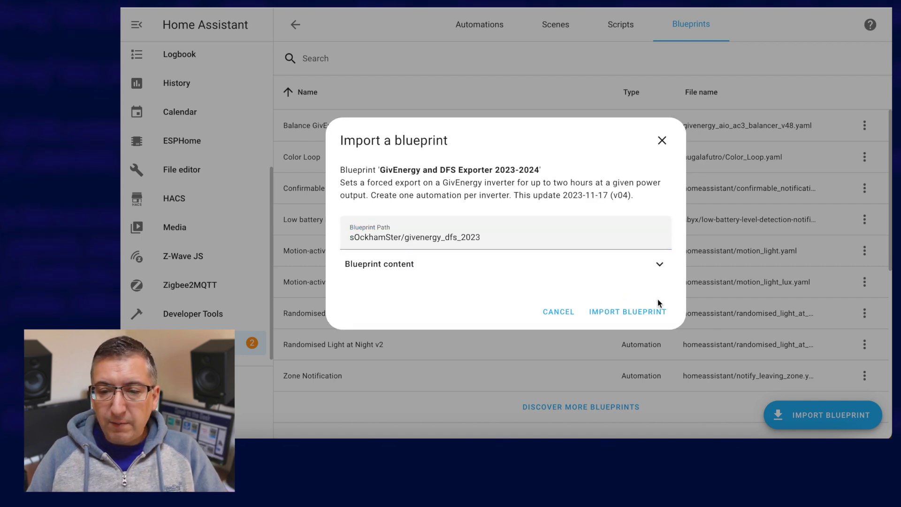
click(660, 266)
scroll(520, 275, down, 2)
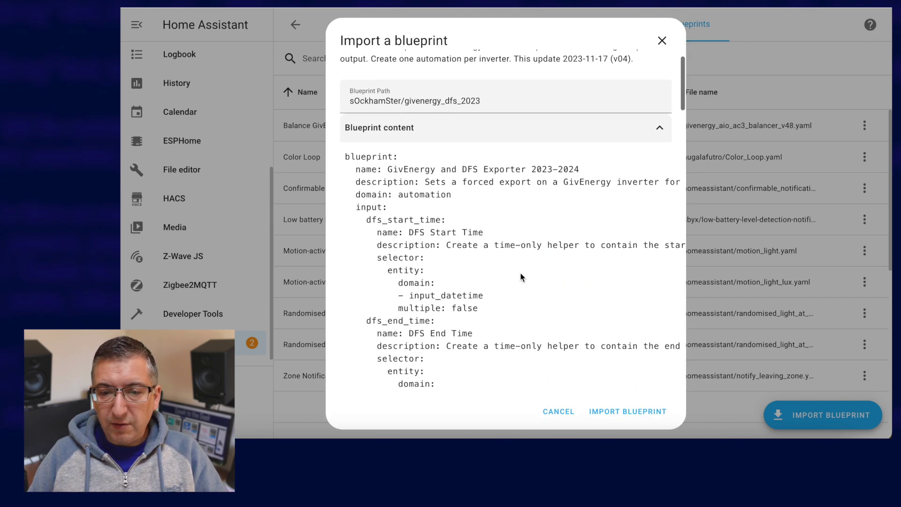
scroll(520, 277, down, 5)
click(630, 411)
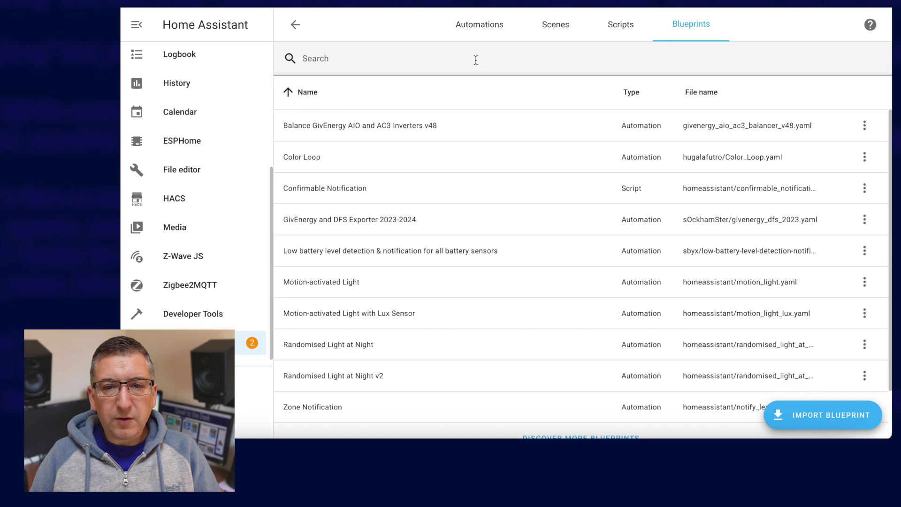
Step: Start a new automation based on the GivEnergy and DFS Exporter 2023-2024 blueprint
click(481, 35)
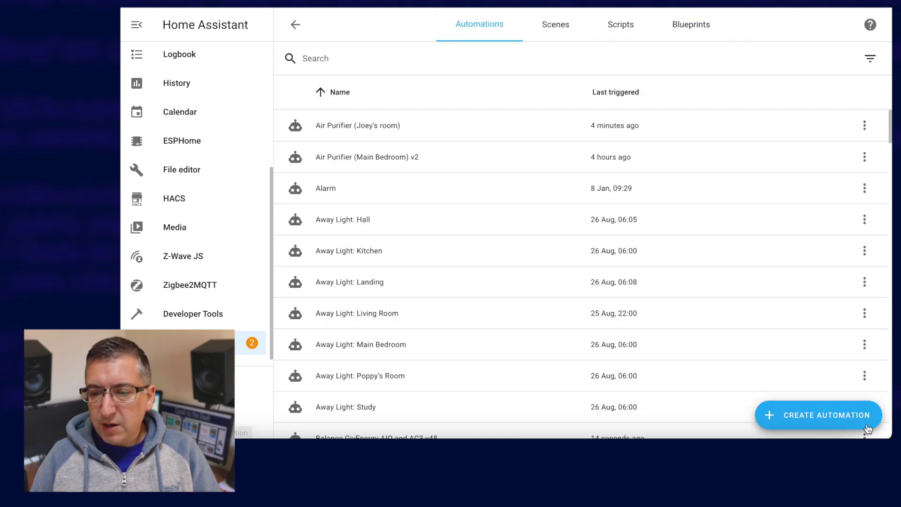
click(841, 413)
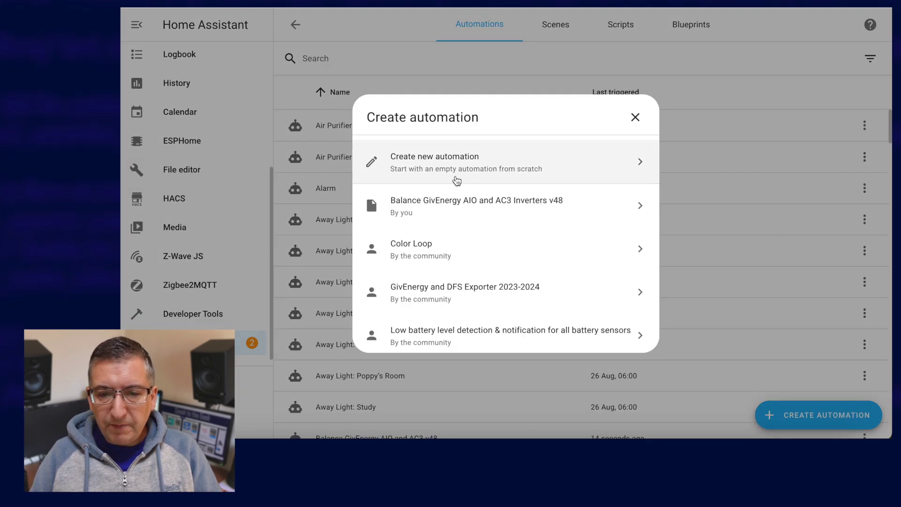
scroll(454, 189, down, 2)
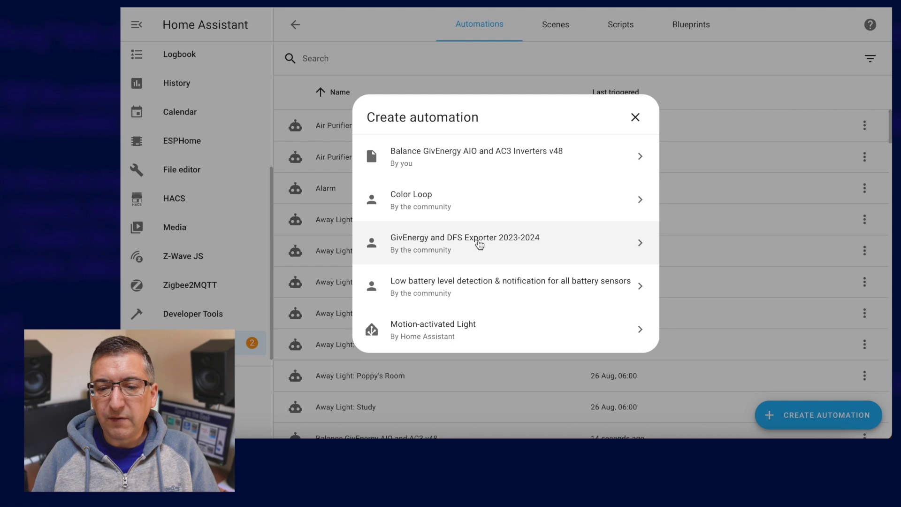
click(477, 244)
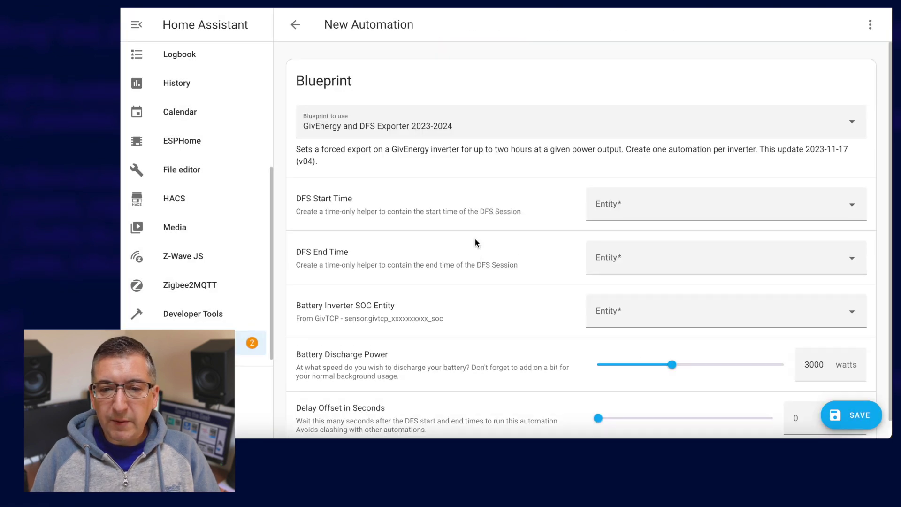
Step: Assign the DFS Start Time and DFS End Time helpers to the automation's matching start and end time inputs
scroll(482, 309, down, 1)
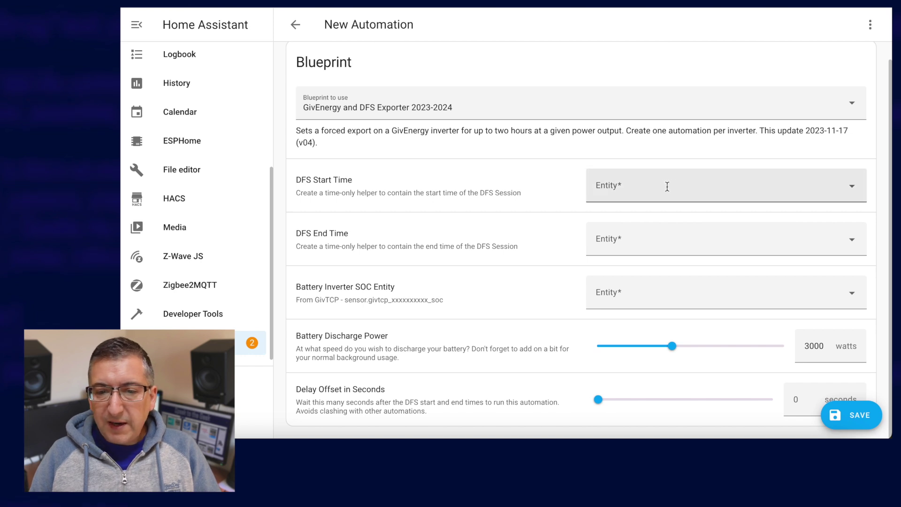
click(650, 186)
text(dfs)
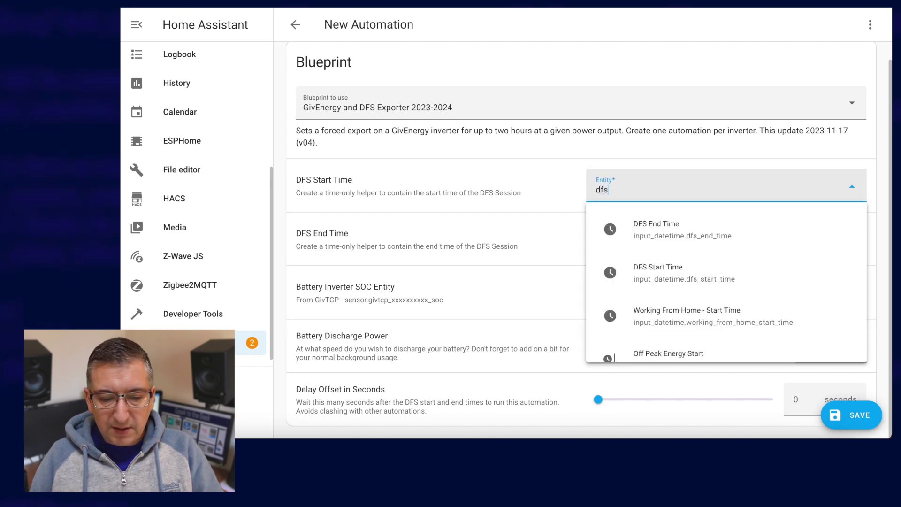
text( s)
click(664, 228)
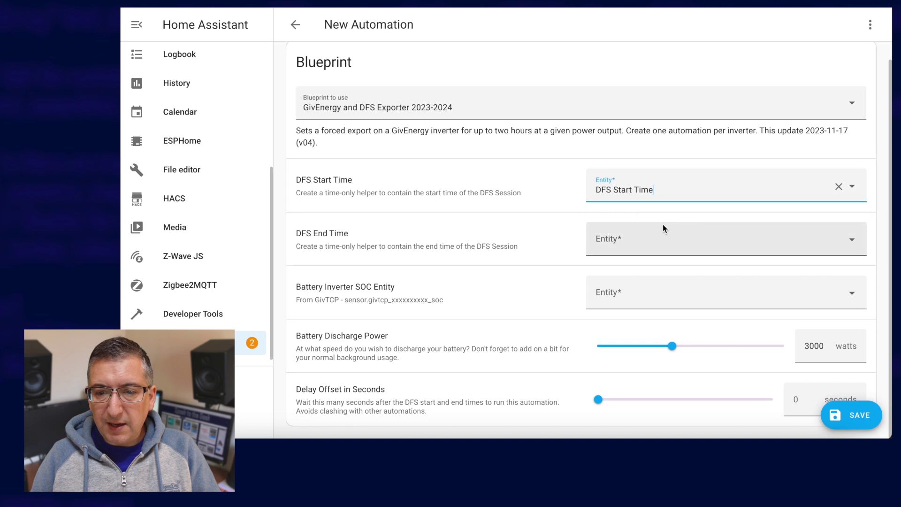
click(617, 244)
text(dfs)
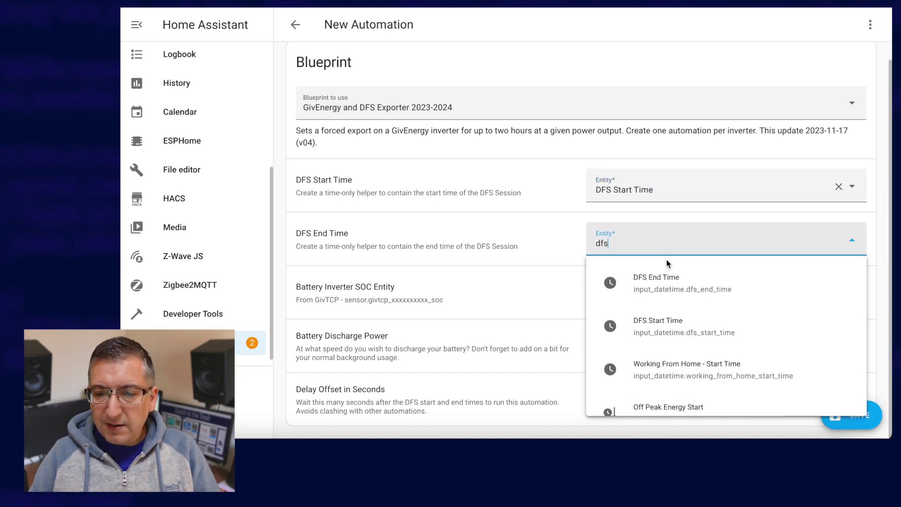
click(685, 285)
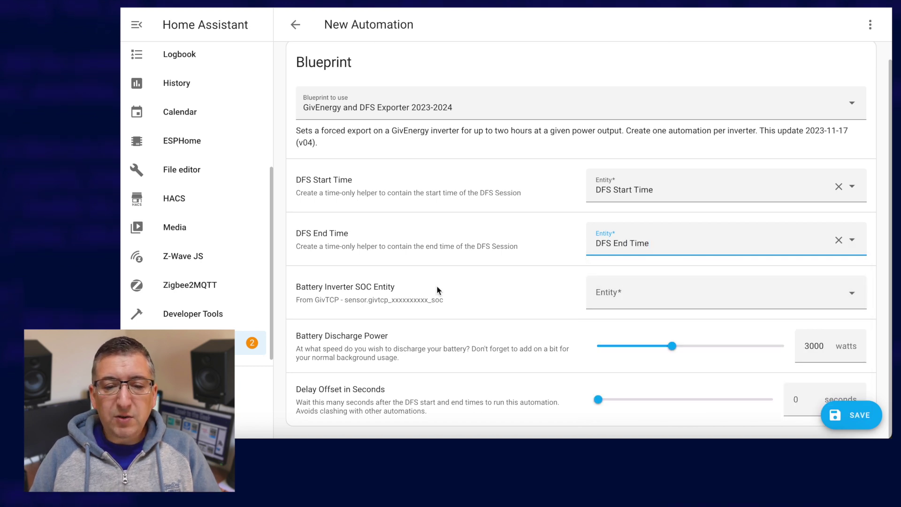
Step: Choose the Power GivTCP SOC sensor as the battery inverter SOC entity and set the battery discharge power to 3800 watts
scroll(437, 290, down, 1)
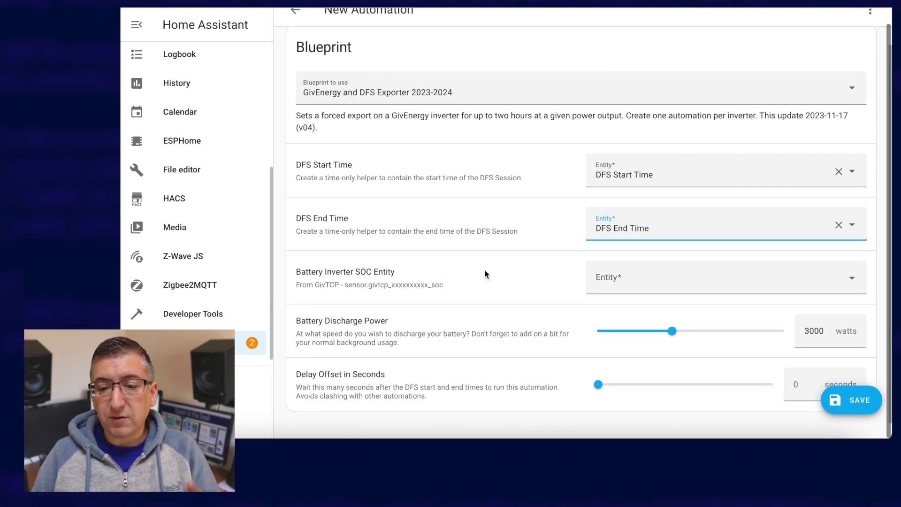
click(611, 273)
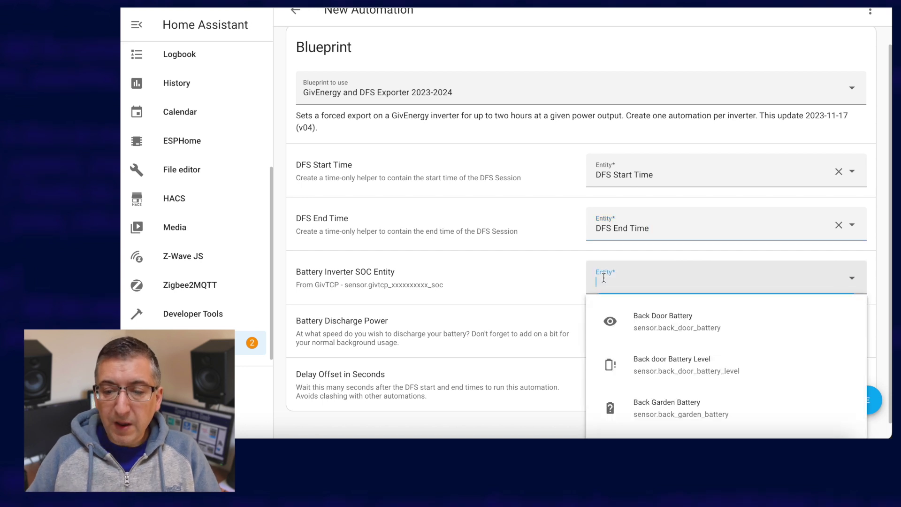
text(_soc)
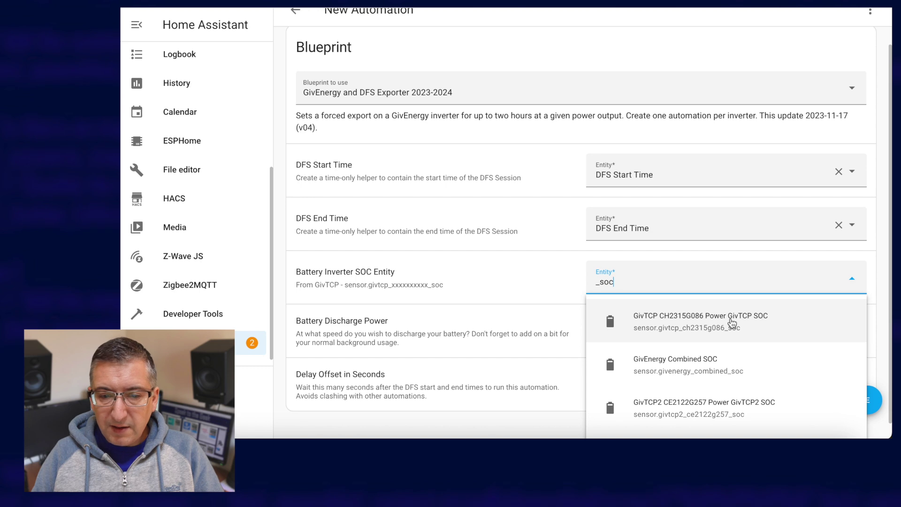
click(731, 322)
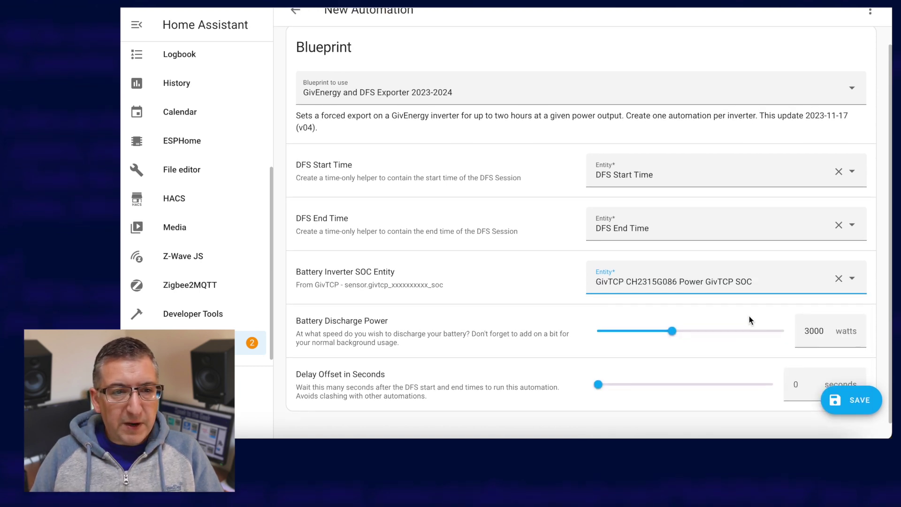
click(822, 332)
double_click(819, 333)
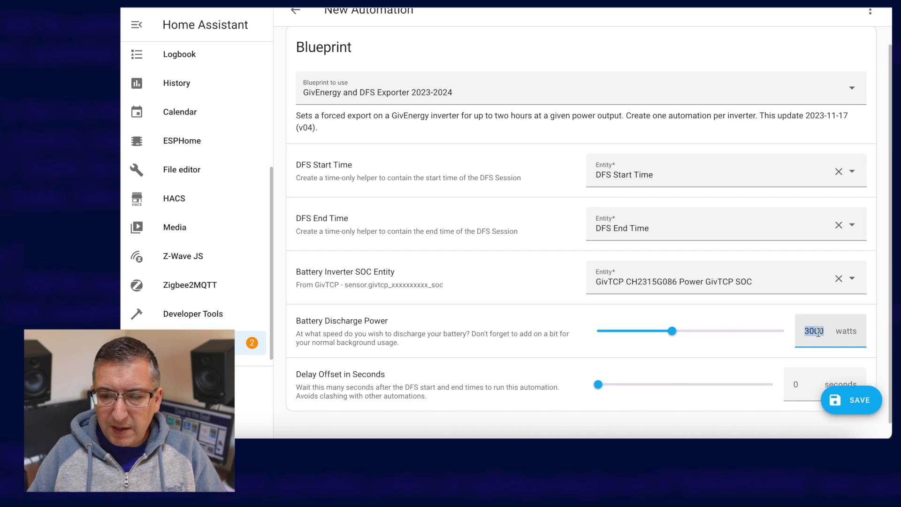
text(3800)
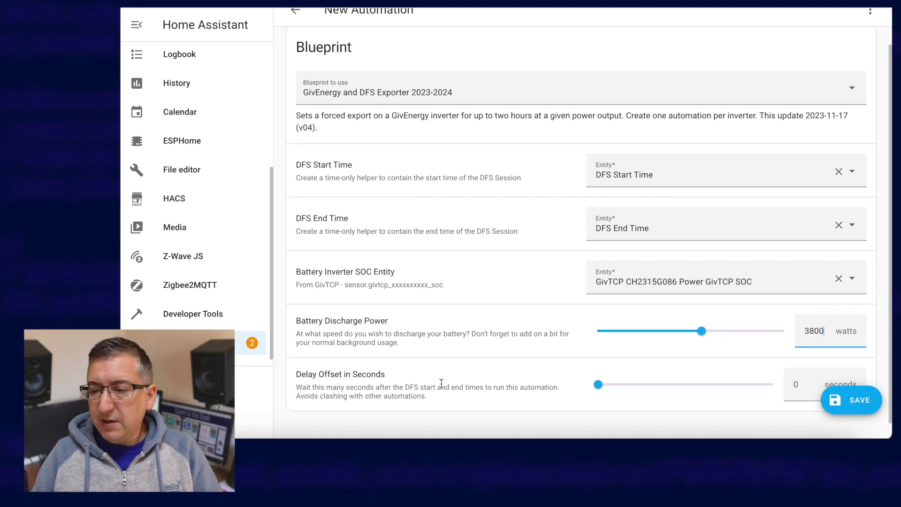
Step: Save the automation under the name GivEnergy DFS - AIO and return to the automations list
click(862, 403)
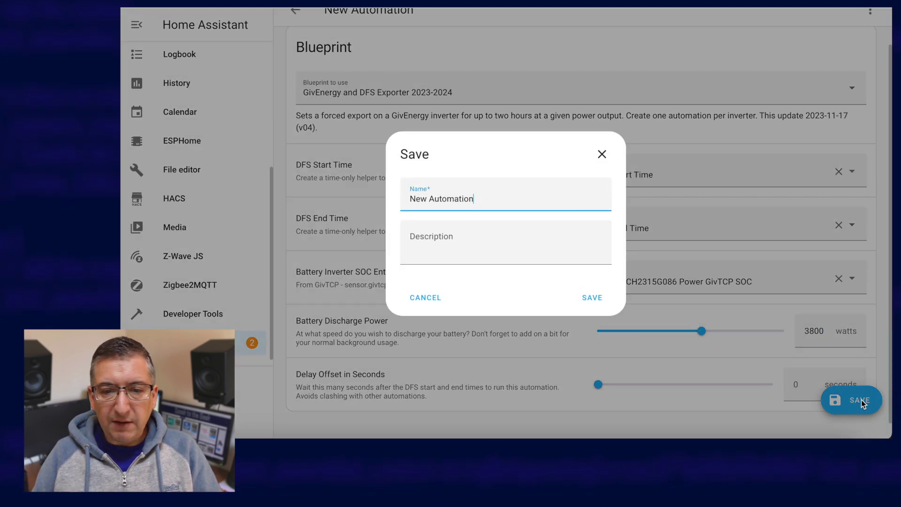
triple_click(457, 199)
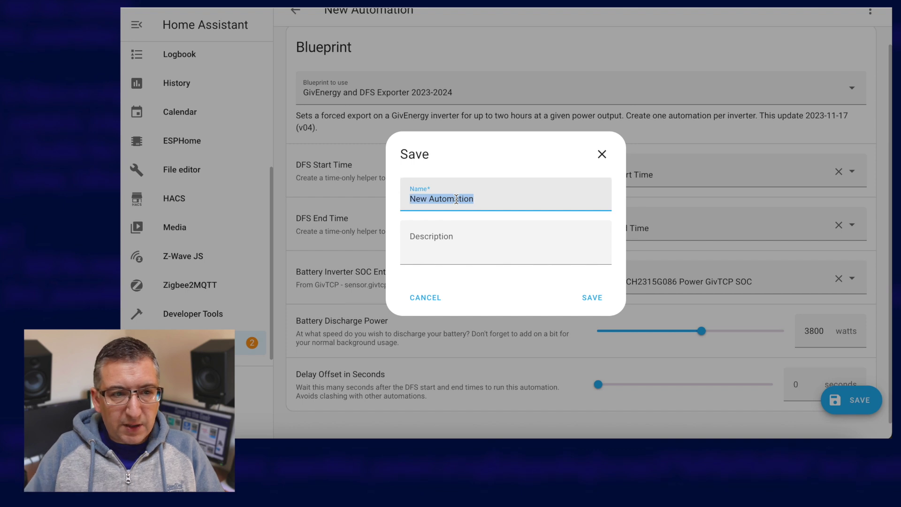
text(GivEner)
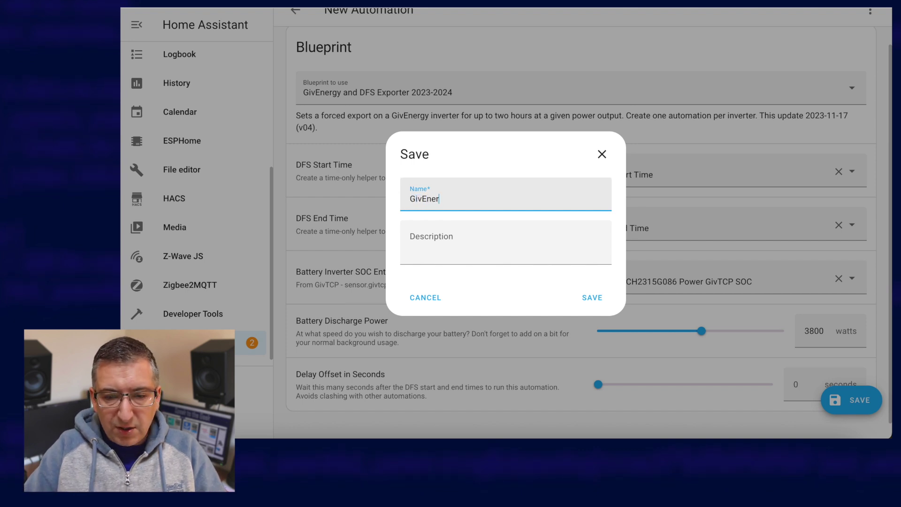
text(gy DFS - AIO)
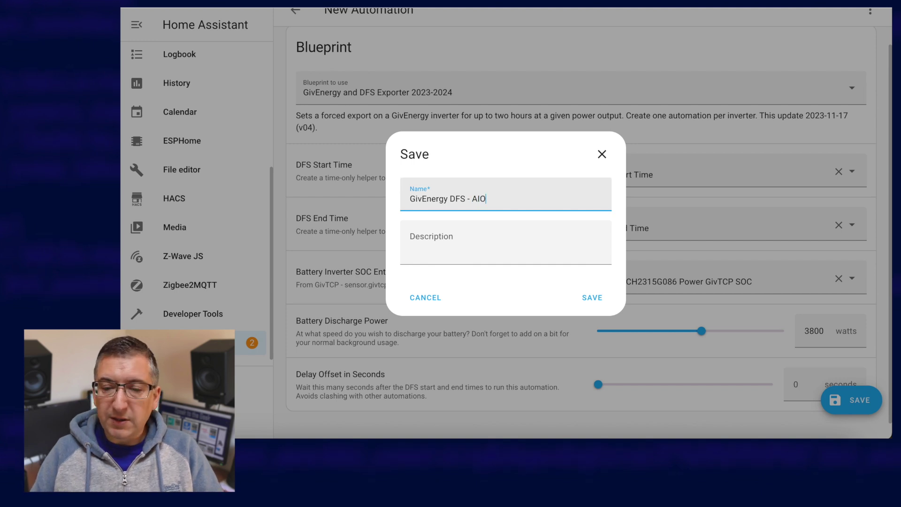
click(593, 293)
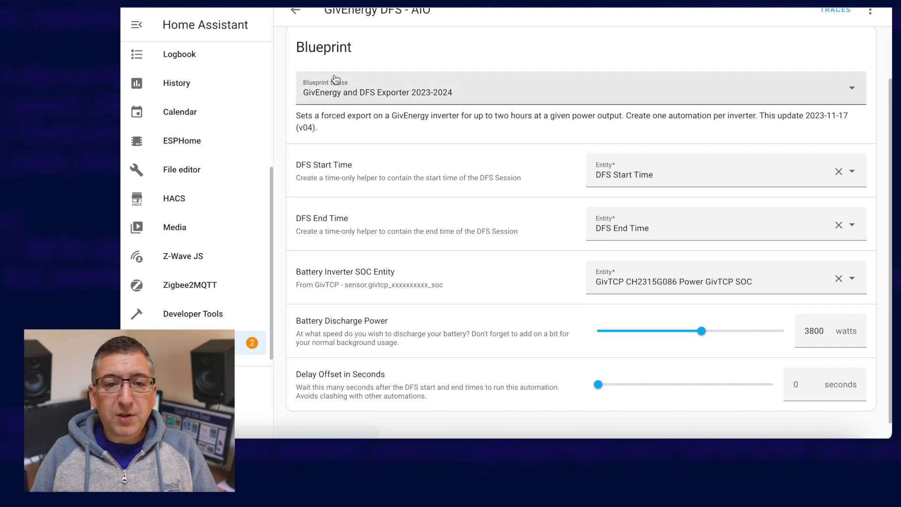
click(297, 22)
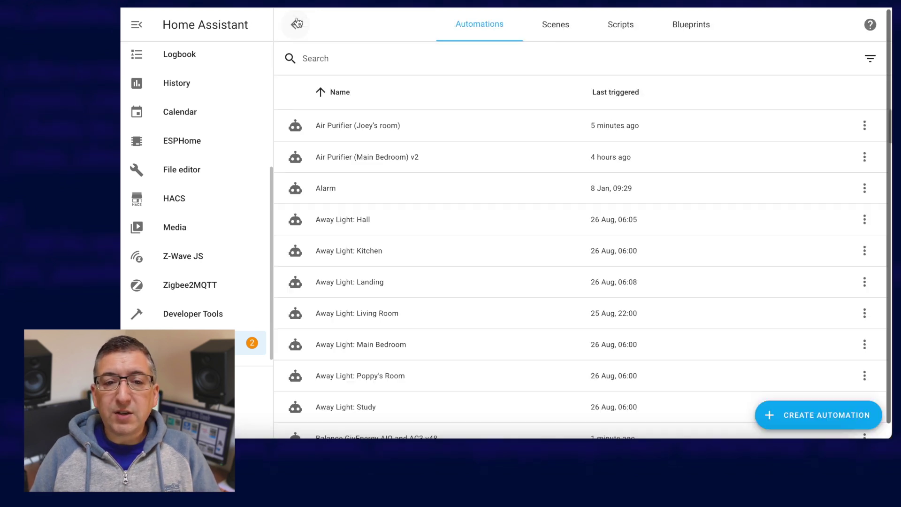
Step: Start a second automation based on the GivEnergy and DFS Exporter 2023-2024 blueprint
click(817, 415)
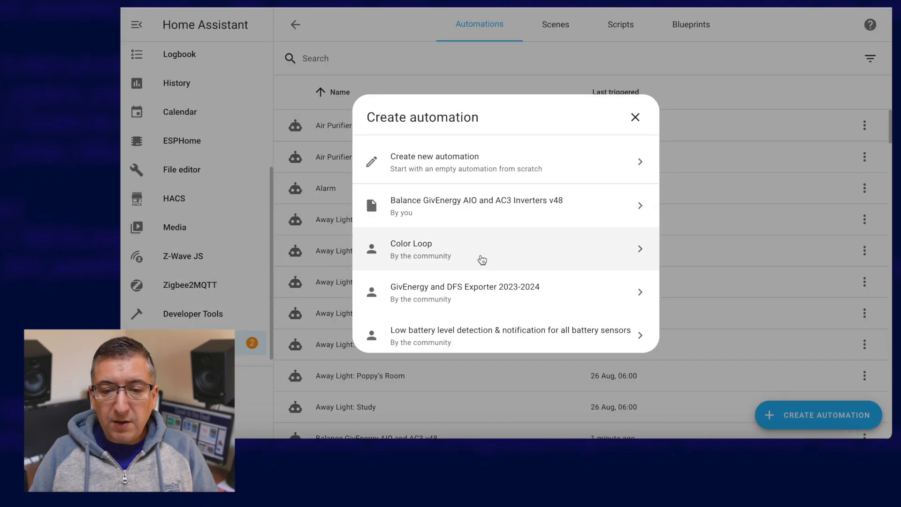
scroll(482, 260, down, 2)
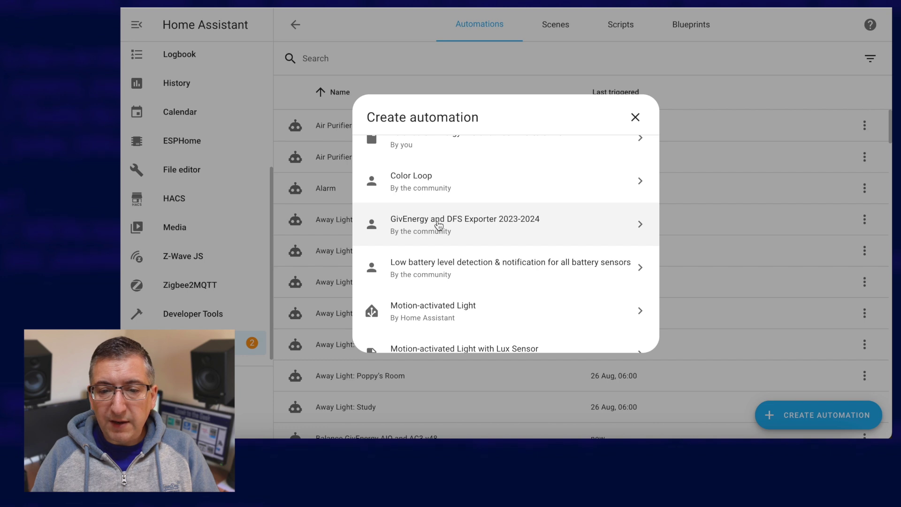
click(457, 225)
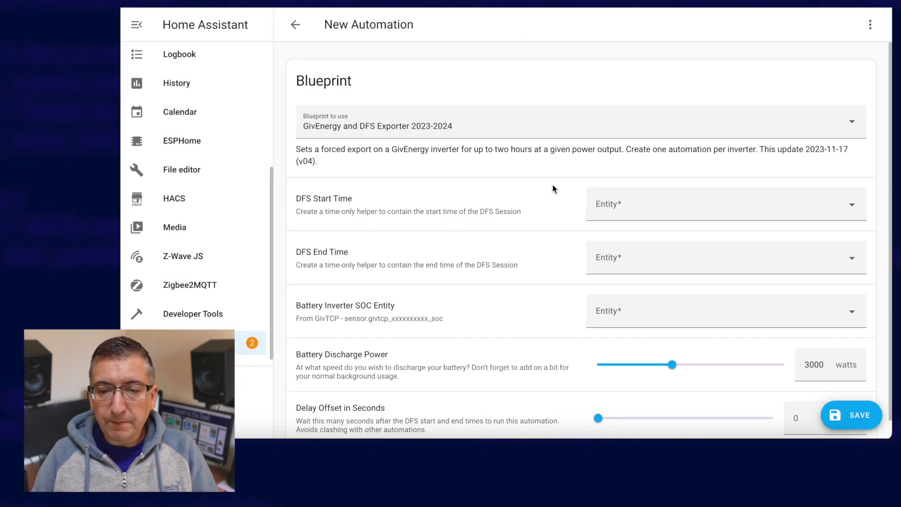
Step: Set the second automation's DFS start and end time inputs to the DFS Start Time and DFS End Time helpers
click(650, 183)
text(dfs)
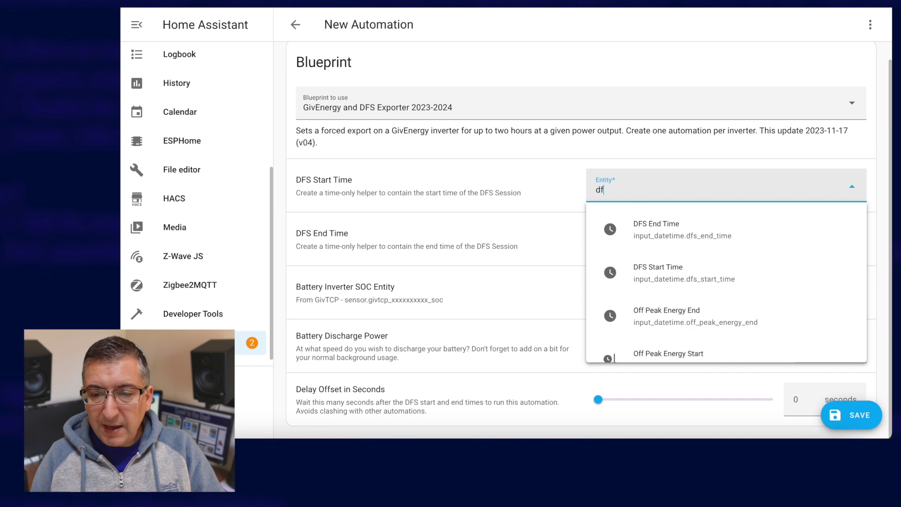
click(682, 267)
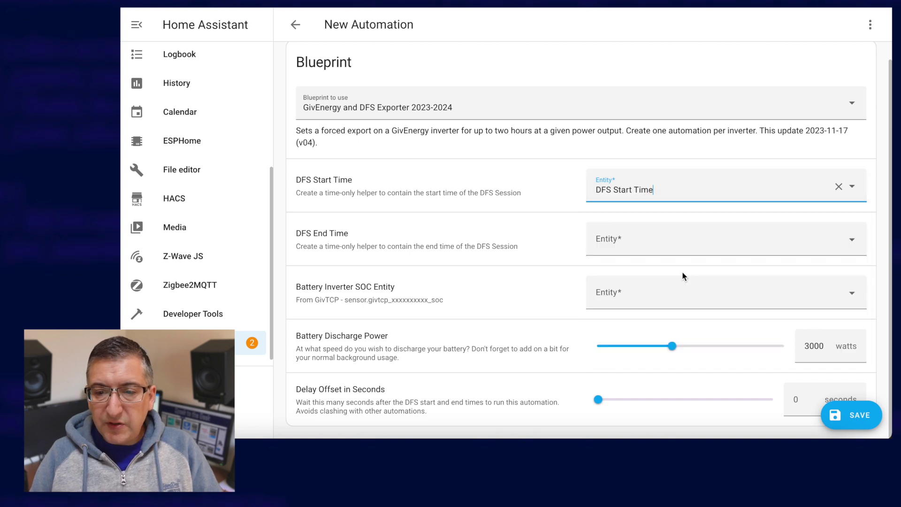
click(616, 233)
text(dfs)
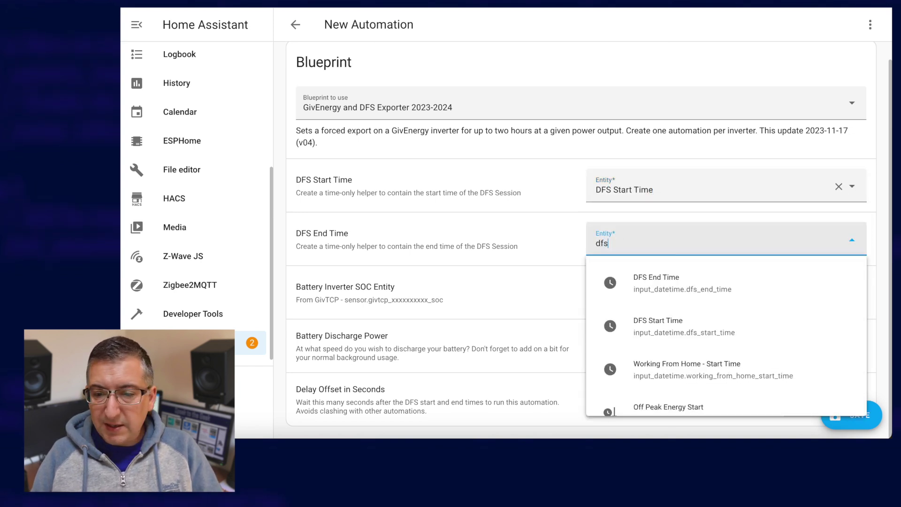
click(655, 276)
Step: Choose the Power GivTCP2 SOC sensor as the battery inverter SOC entity
click(622, 291)
text(_soc)
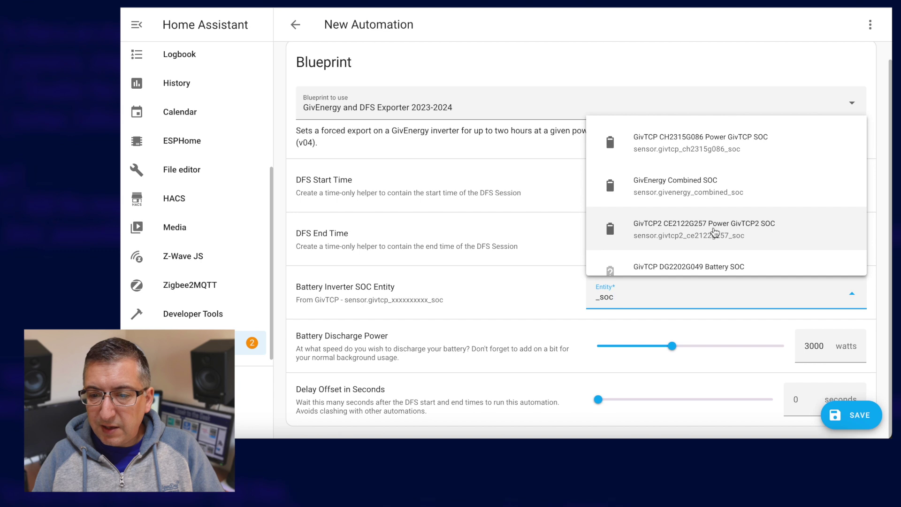
click(708, 233)
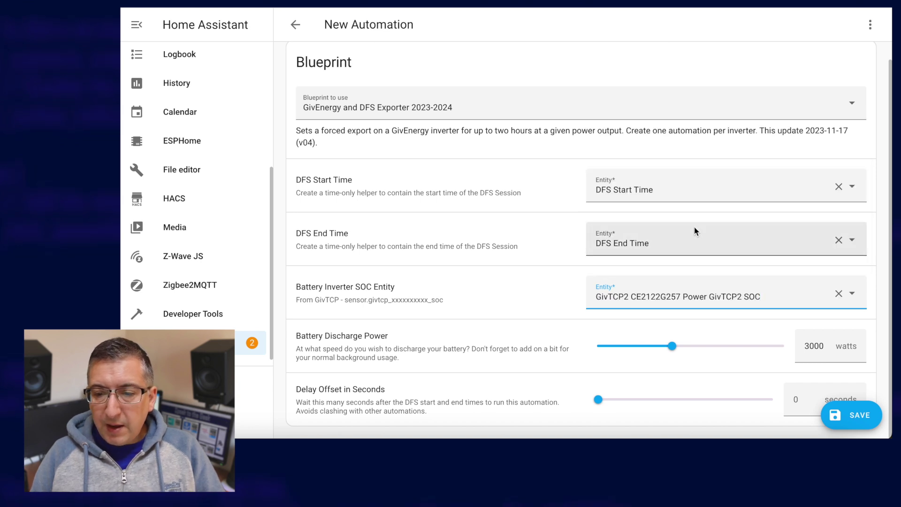
Step: Set the battery discharge power to 2000 watts and the delay offset to 35 seconds
double_click(819, 345)
text(2000)
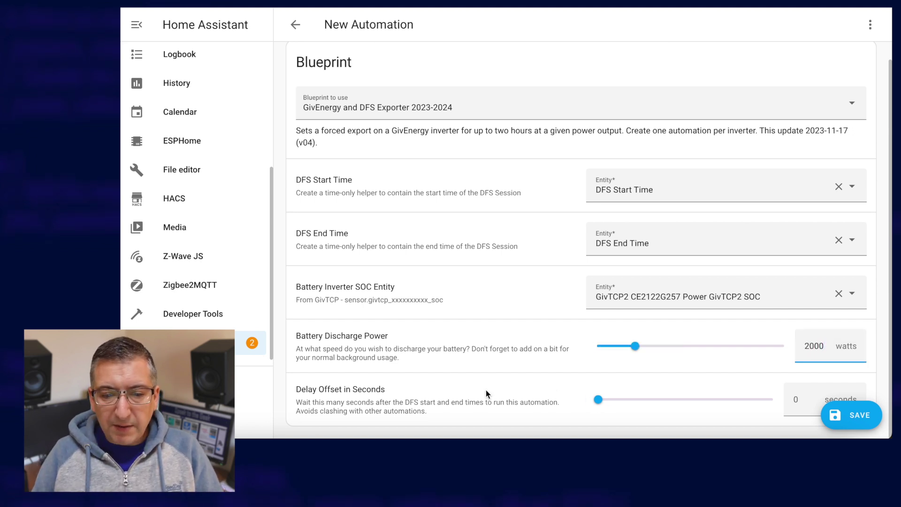
click(800, 398)
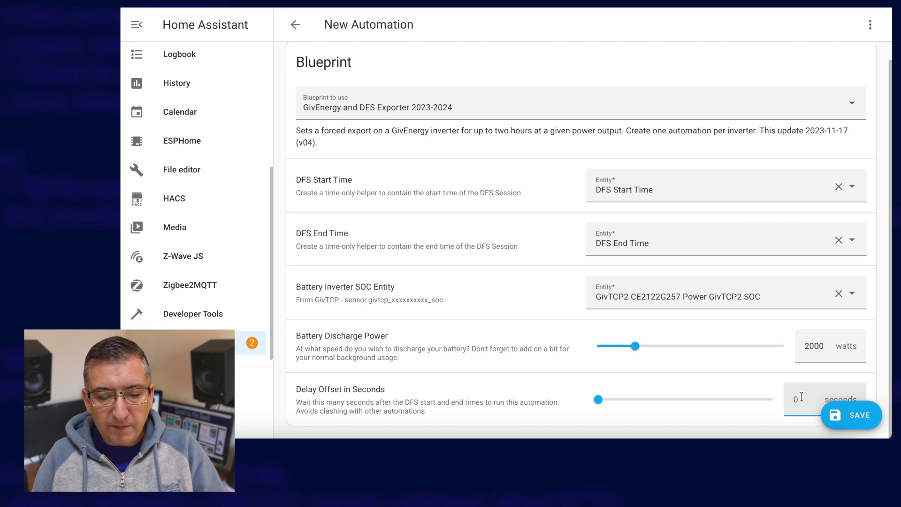
text(35)
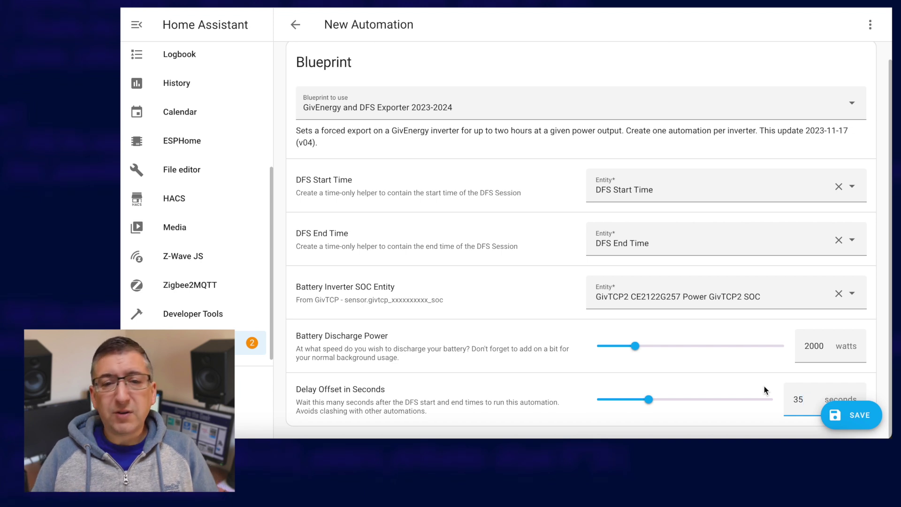
Step: Save the automation under the name GivEnergy DFS - AC3
click(867, 419)
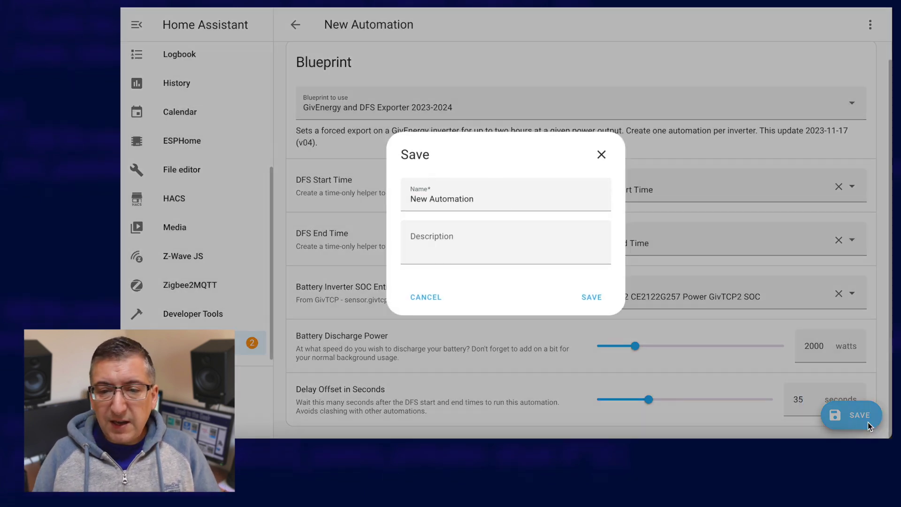
triple_click(467, 198)
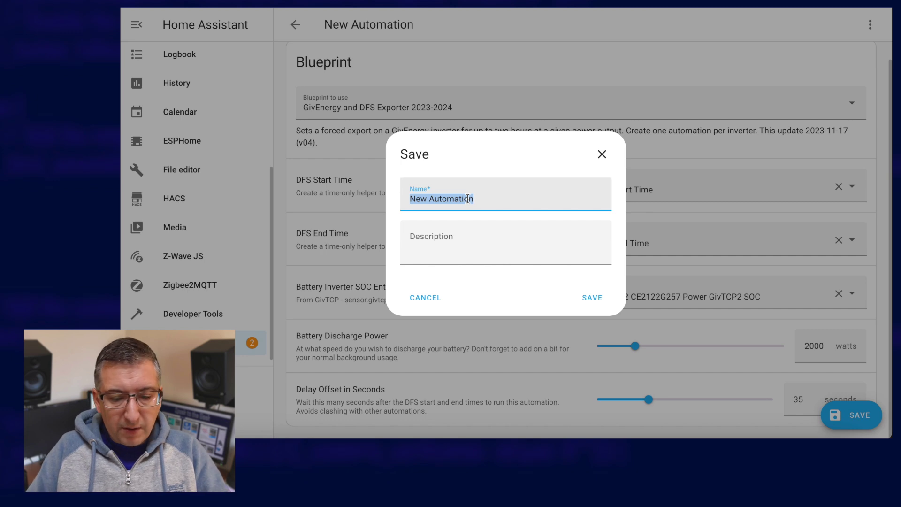
text(GivEnergy )
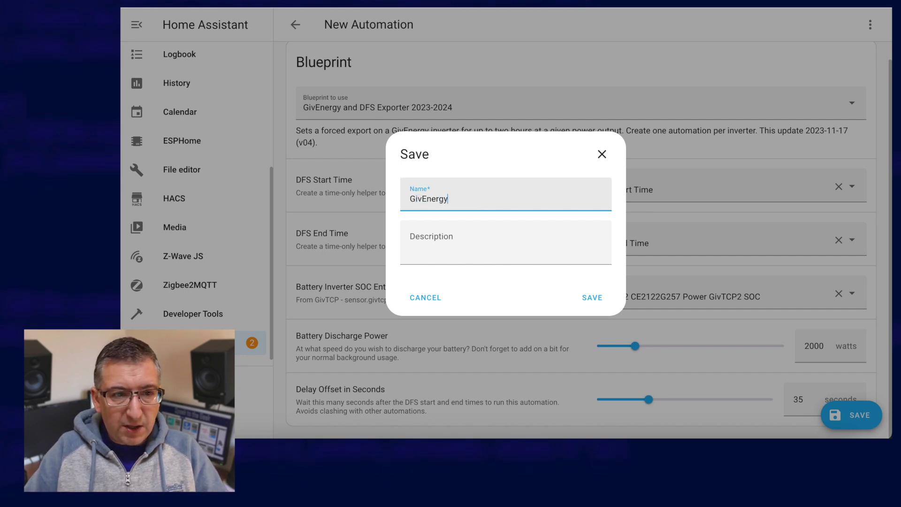
text(DFS - AC3)
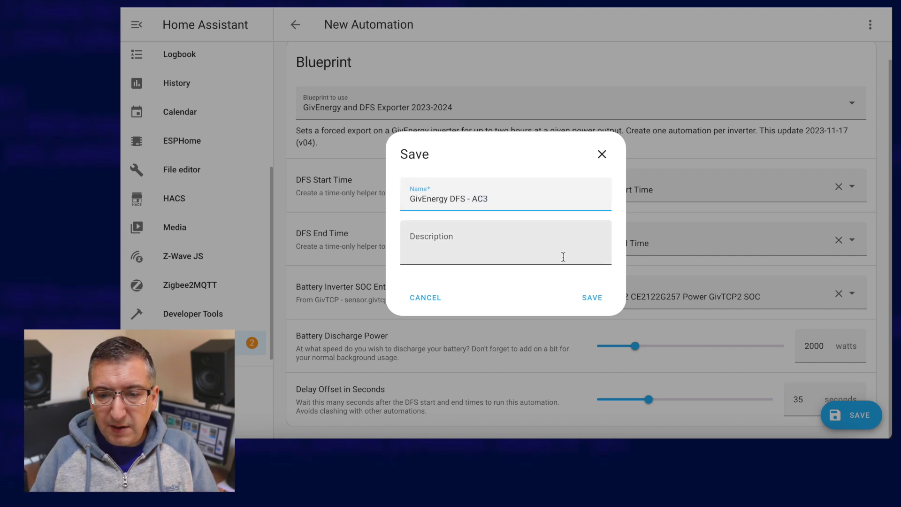
click(593, 299)
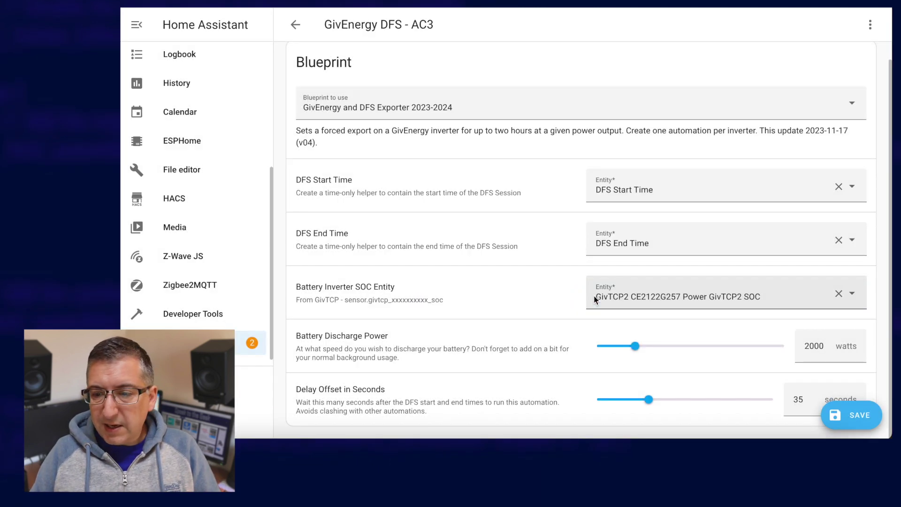
click(850, 416)
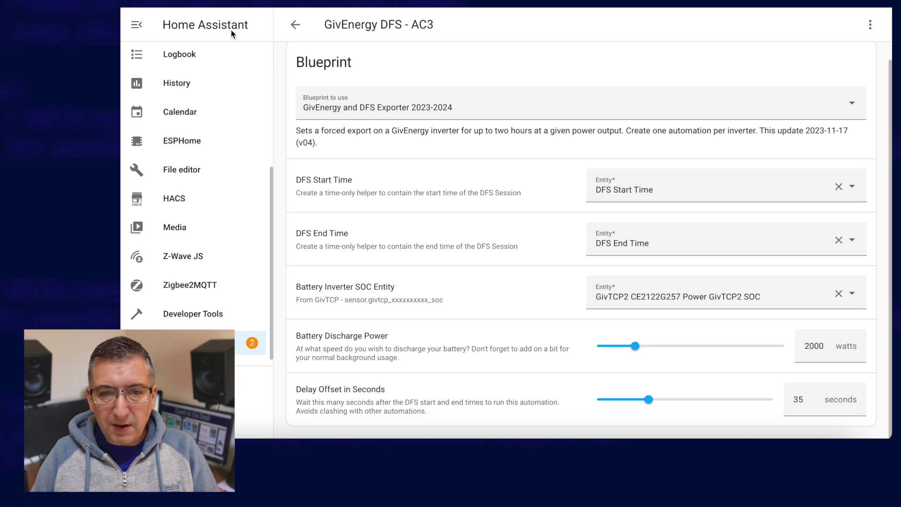
Step: Return to the automations list and search it for dfs
click(296, 26)
click(363, 64)
text(dfs)
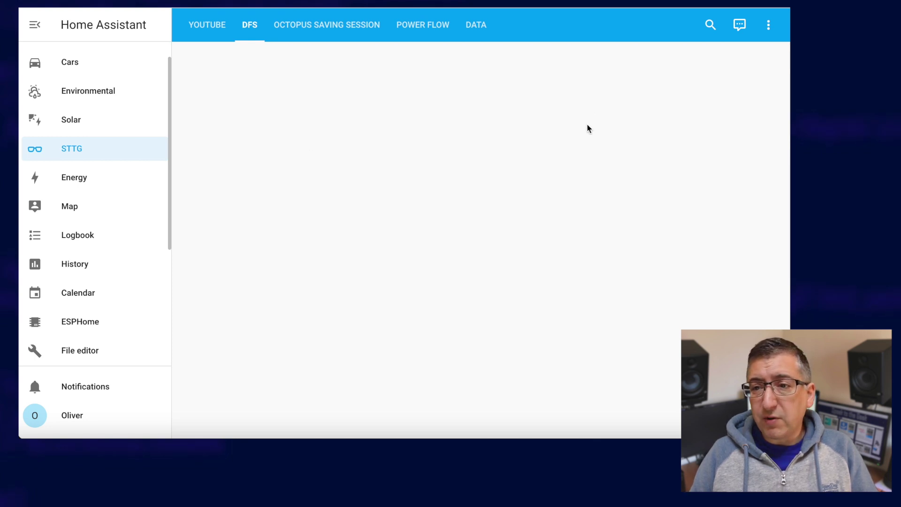
Step: Put the STTG dashboard into edit mode and add an Entities card to its DFS view
click(769, 26)
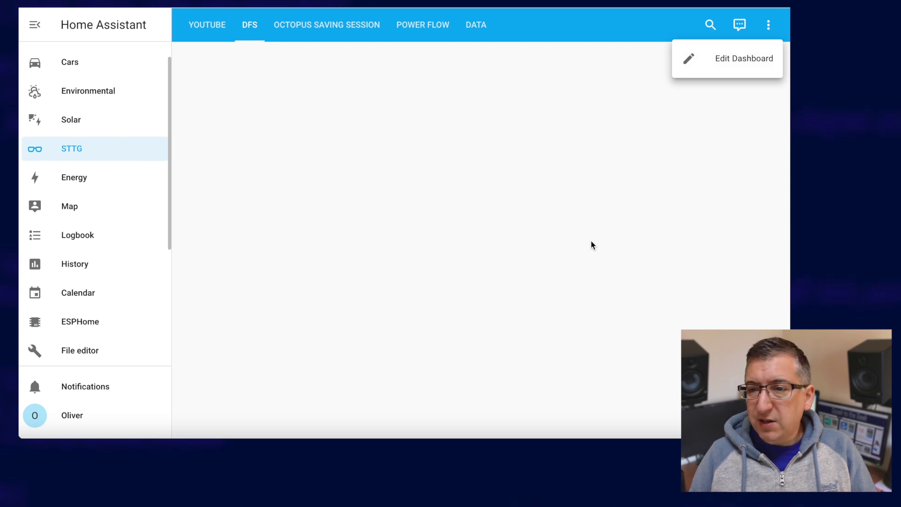
click(746, 62)
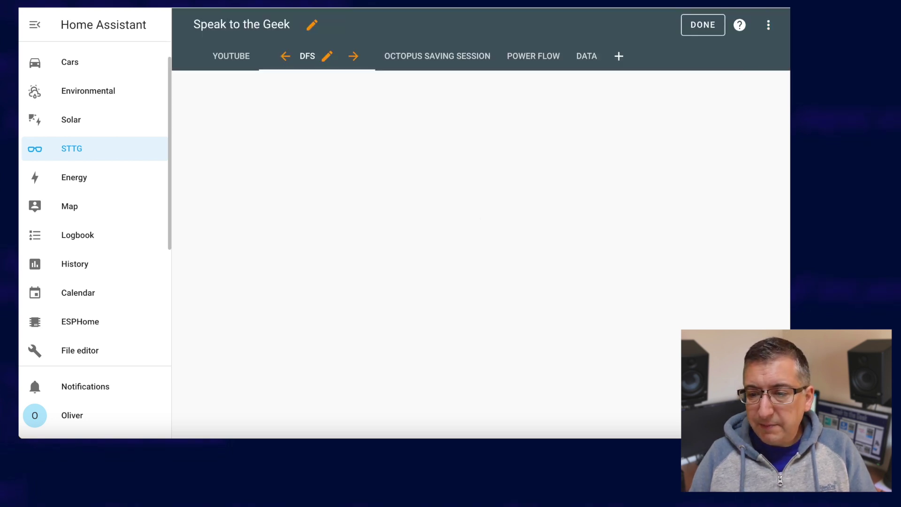
click(751, 417)
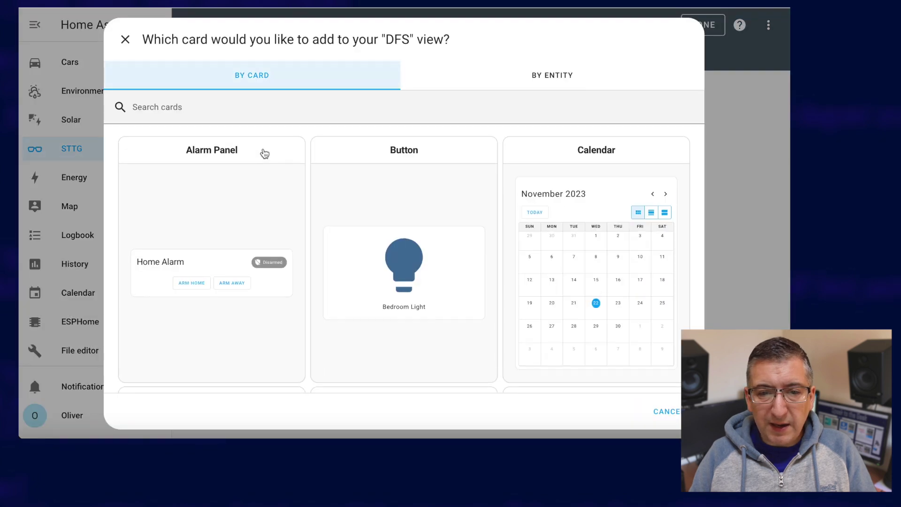
text(entit)
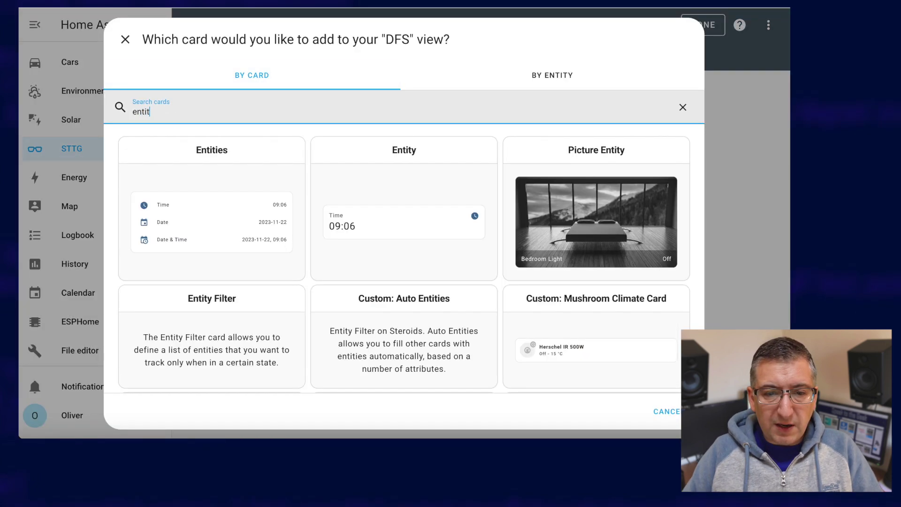
click(215, 213)
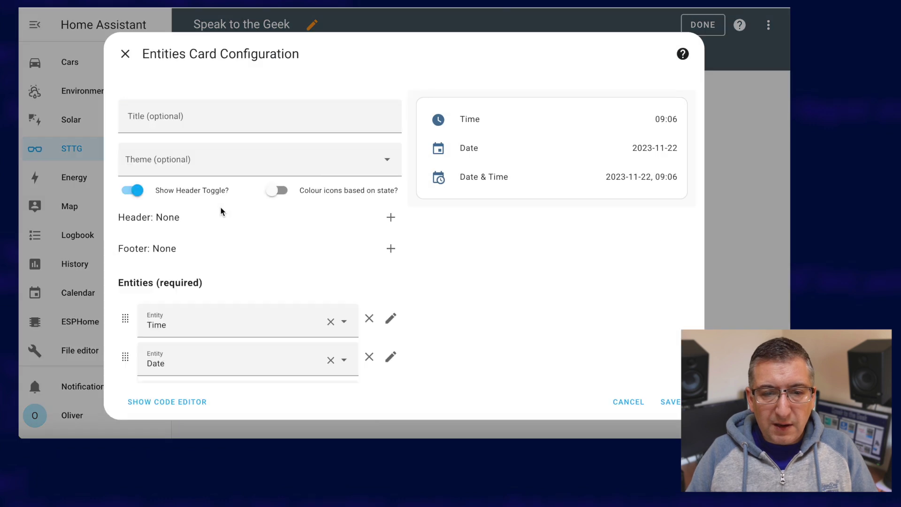
Step: Title the Entities card DFS and remove its three default time and date entities
click(176, 116)
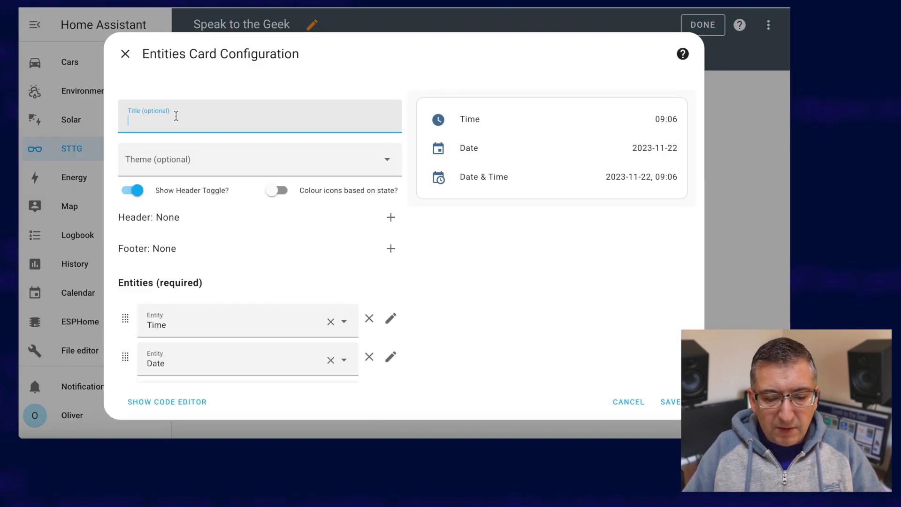
text(S)
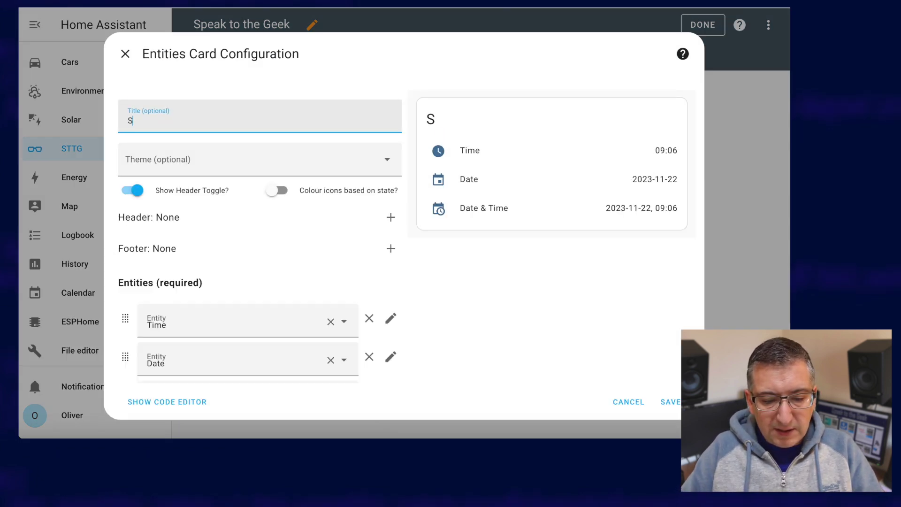
text(aving Session)
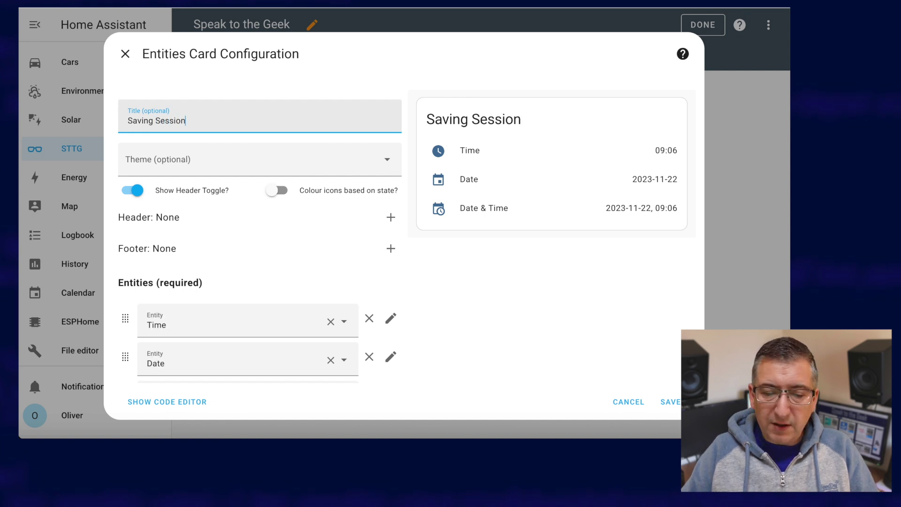
key(ctrl+a)
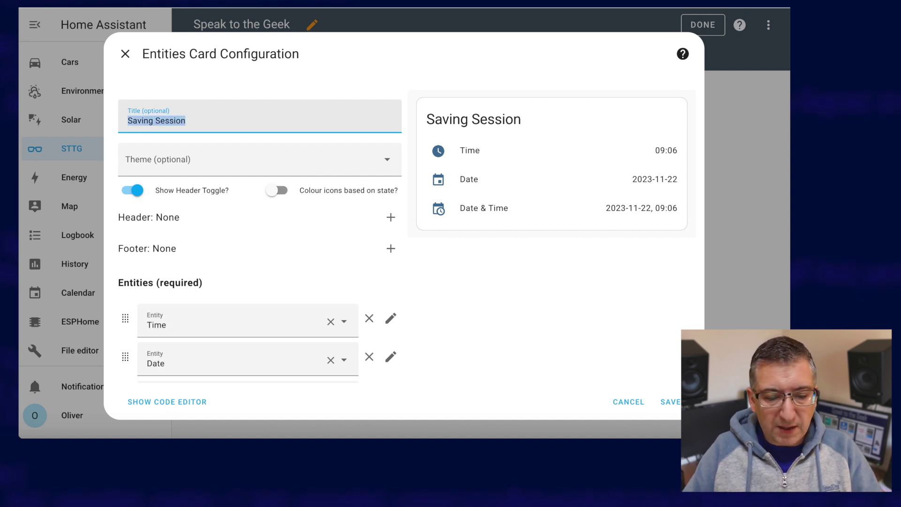
text(DFS)
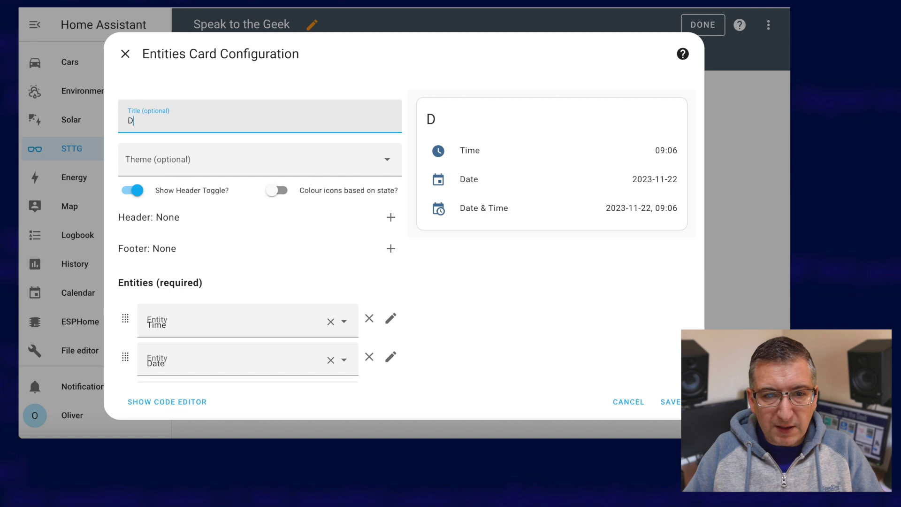
click(331, 321)
click(330, 323)
click(331, 323)
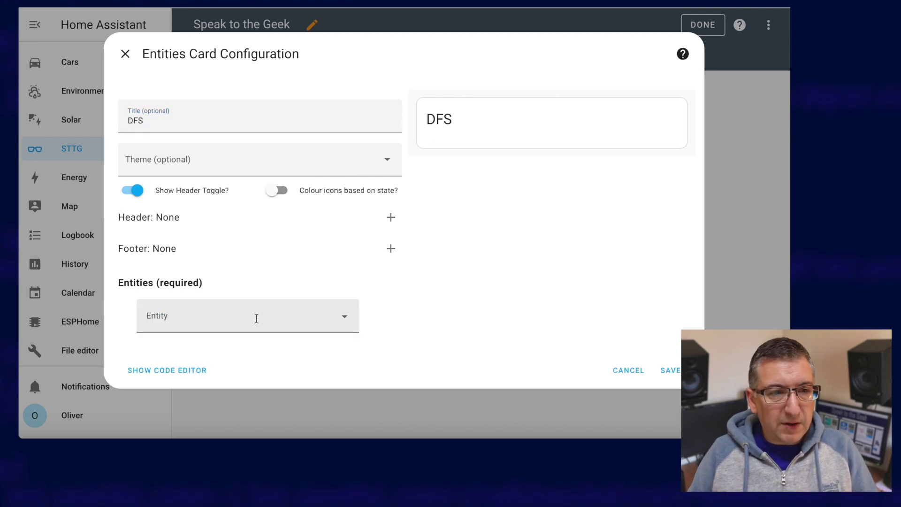
Step: Add the GivEnergy DFS - AIO and GivEnergy DFS - AC3 automations to the card as entities
click(256, 318)
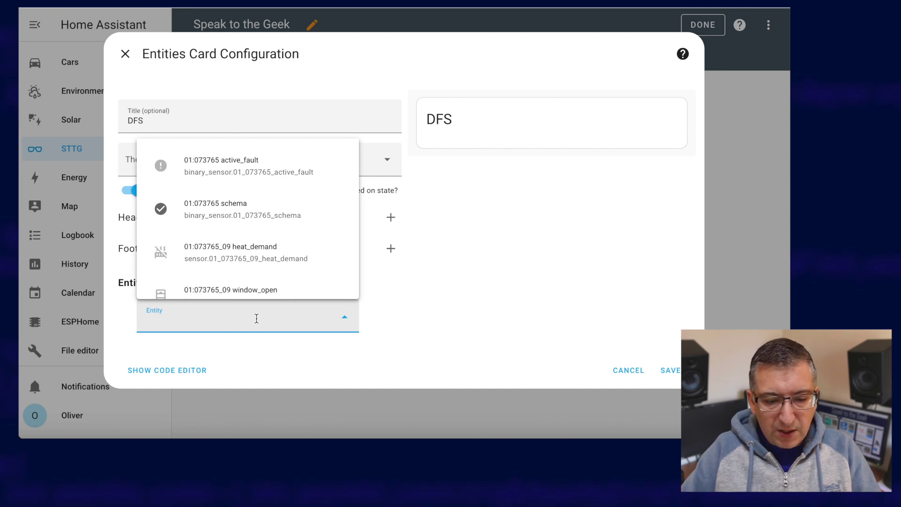
text(automation)
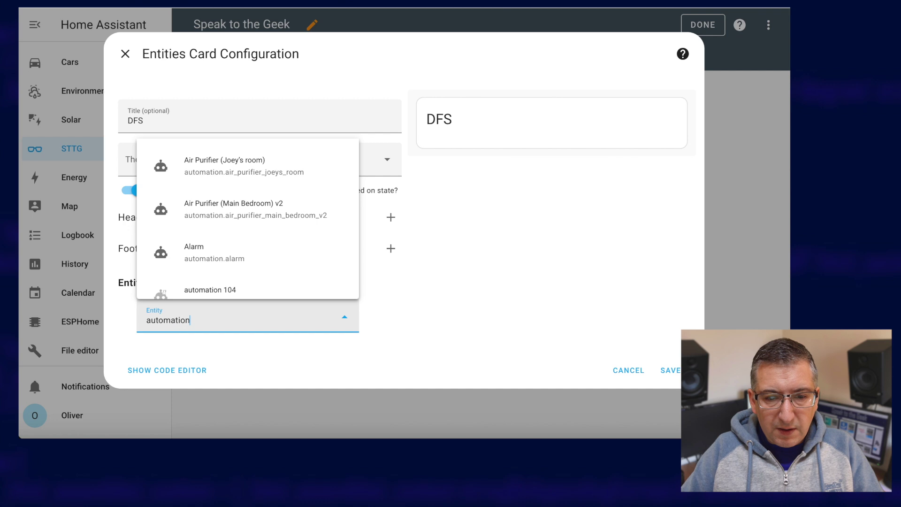
text(.gi)
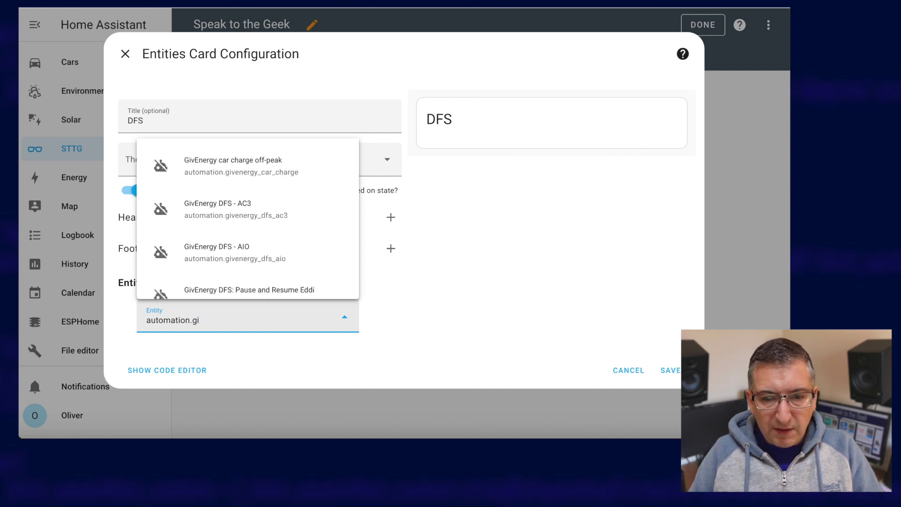
click(240, 253)
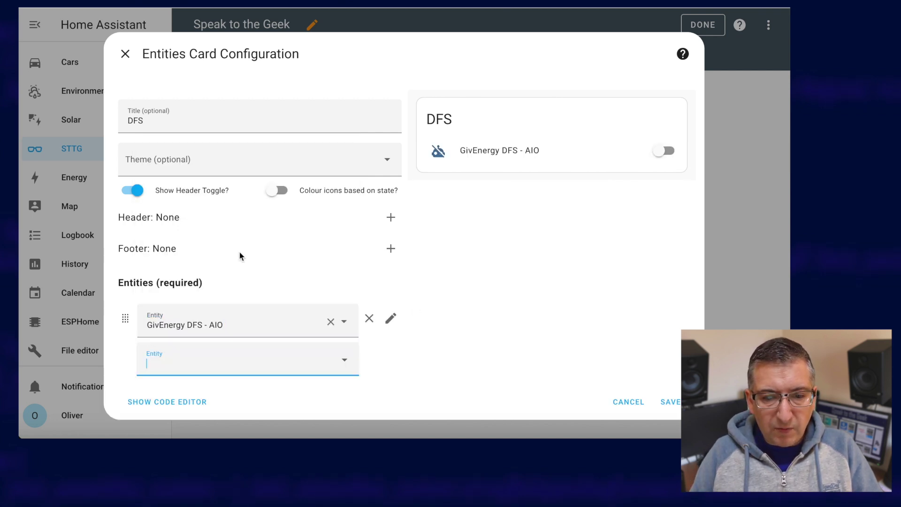
text(automation.gi)
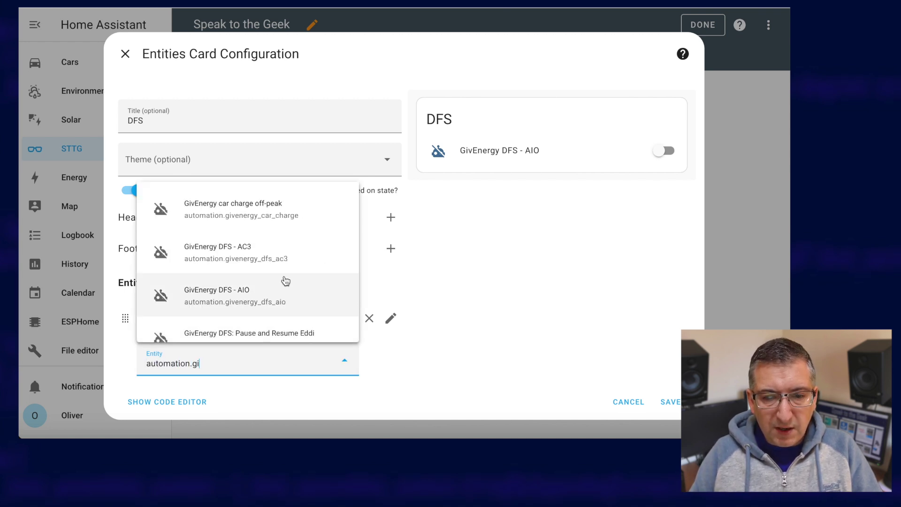
click(254, 261)
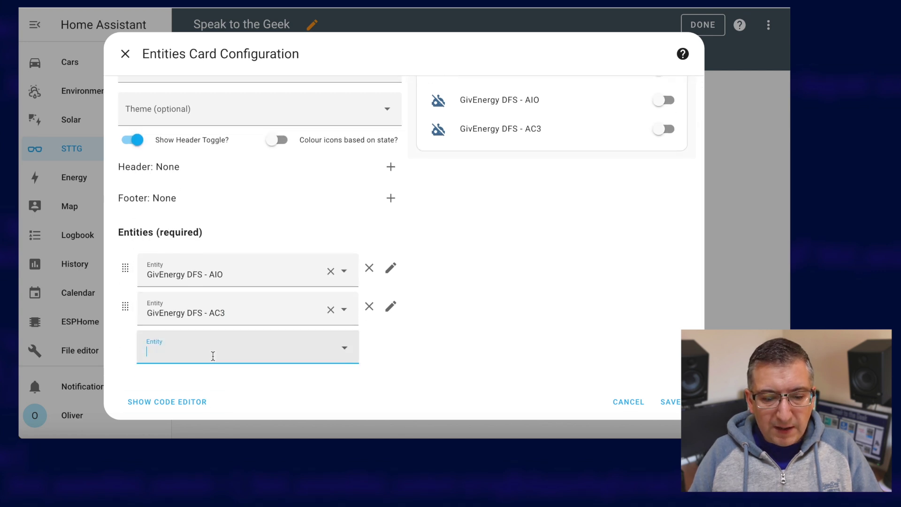
Step: Add the DFS Start Time and DFS End Time entities to the card, save it and finish editing the dashboard
text(dfs)
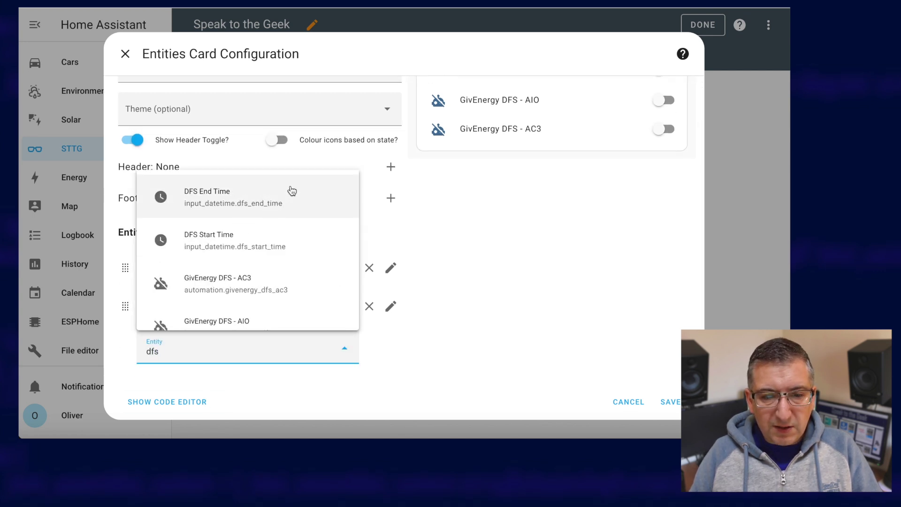
click(239, 233)
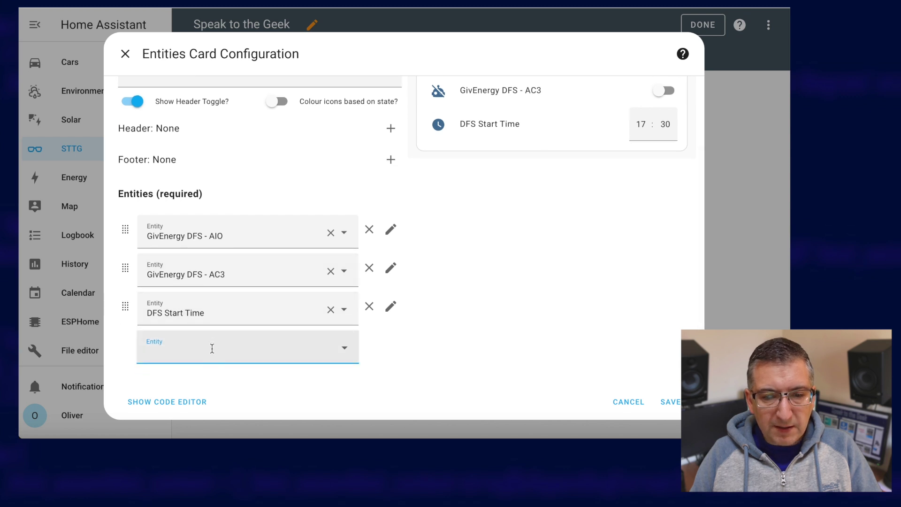
text(dfs)
click(220, 214)
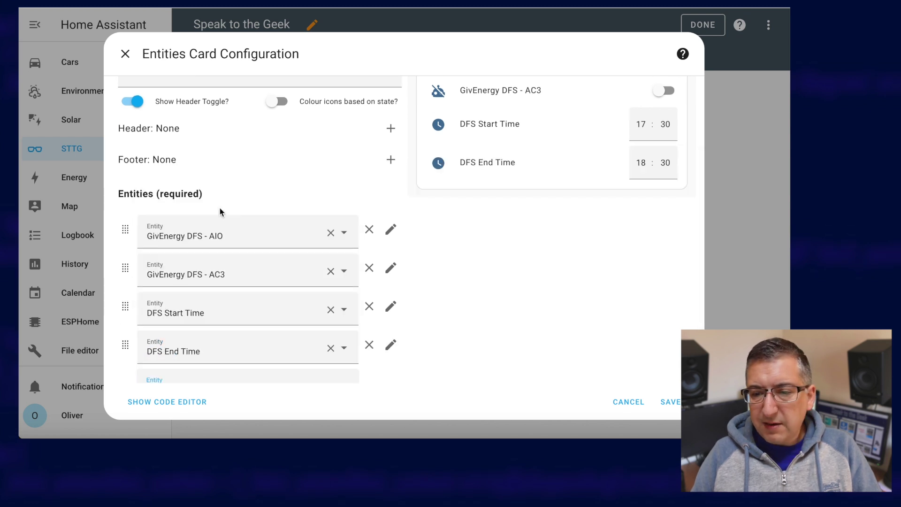
click(670, 403)
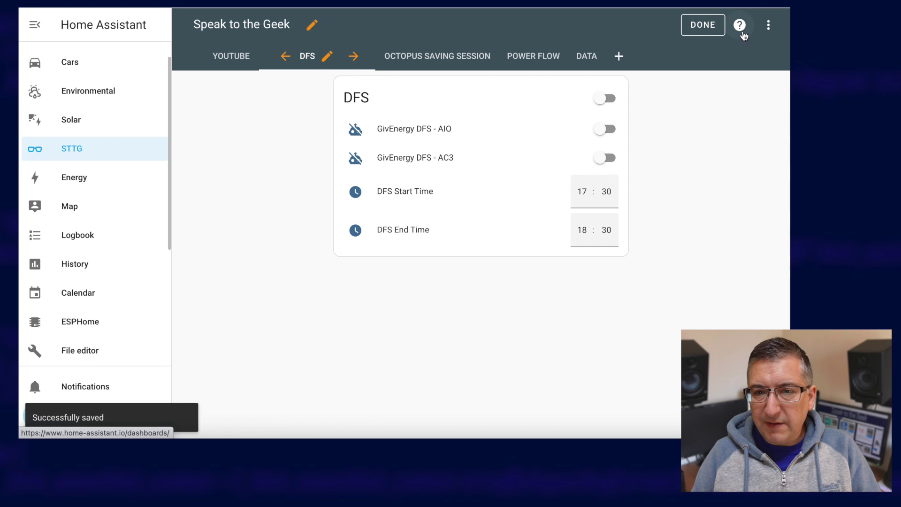
click(703, 25)
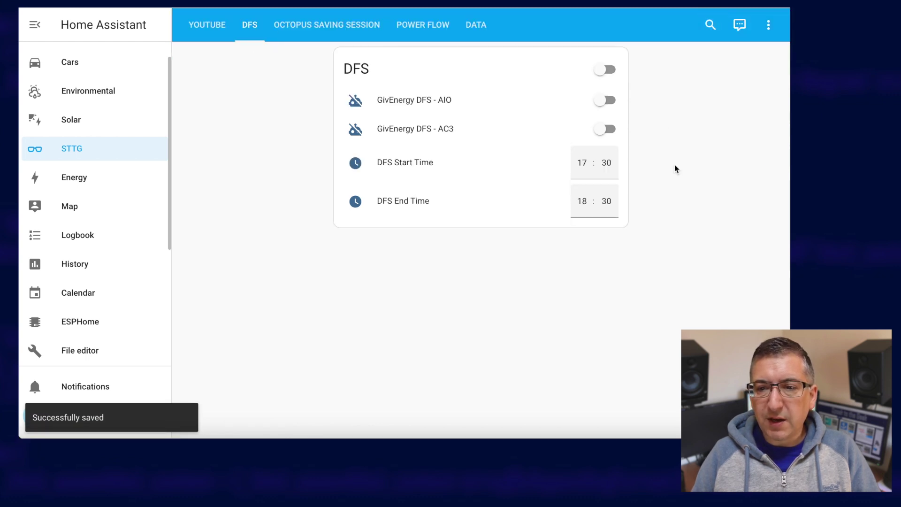
Step: Turn both GivEnergy DFS automations on and back off together using the DFS card's header toggle
click(609, 71)
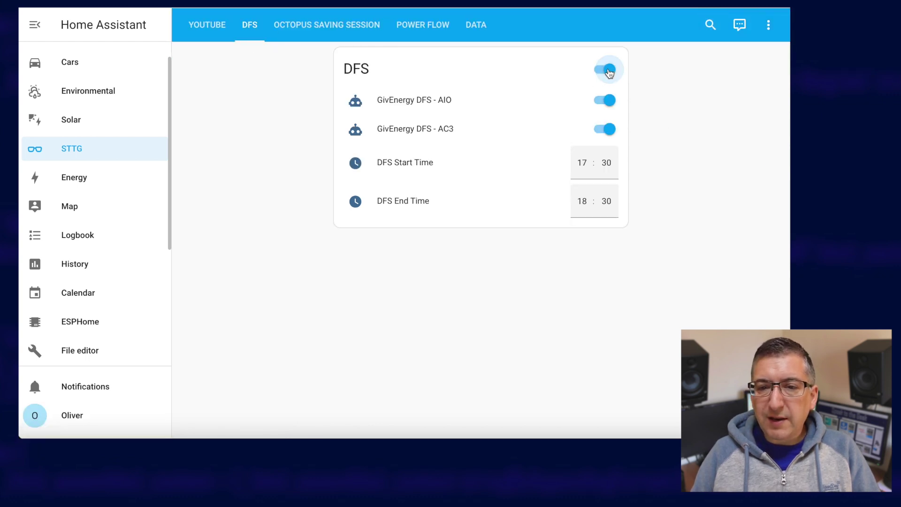
click(610, 70)
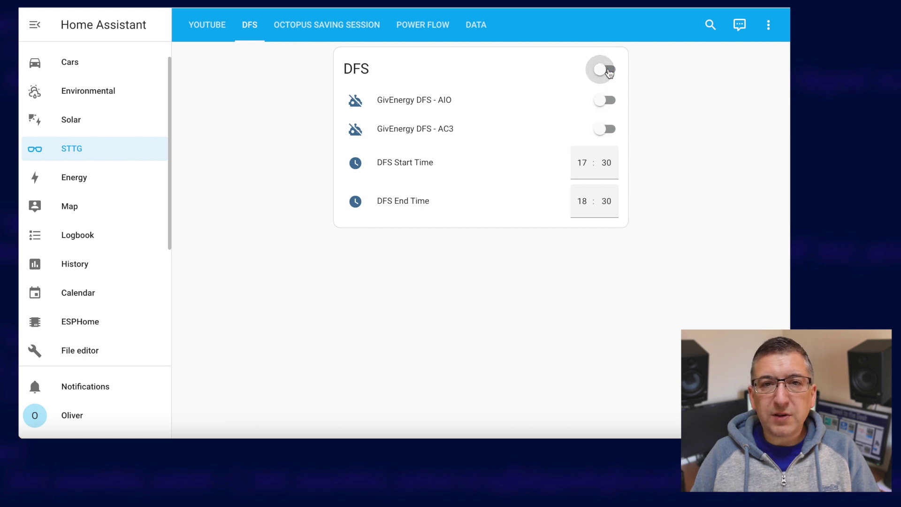